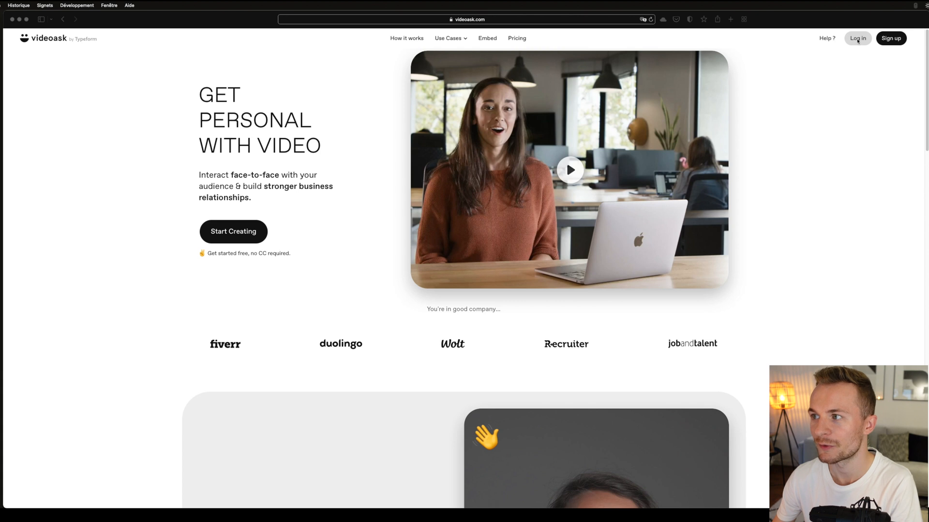
# - Log in and create a new videoask named Test with French as its language
pyautogui.click(863, 41)
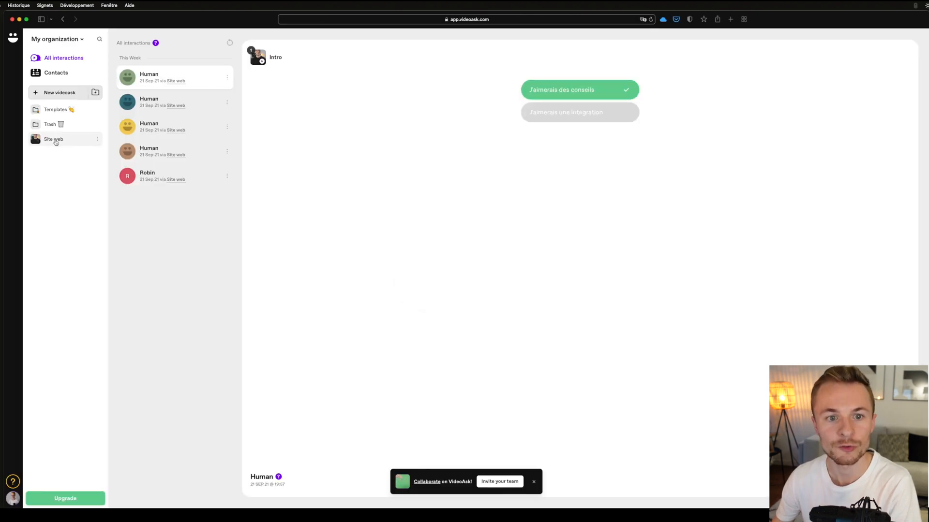
pyautogui.click(58, 140)
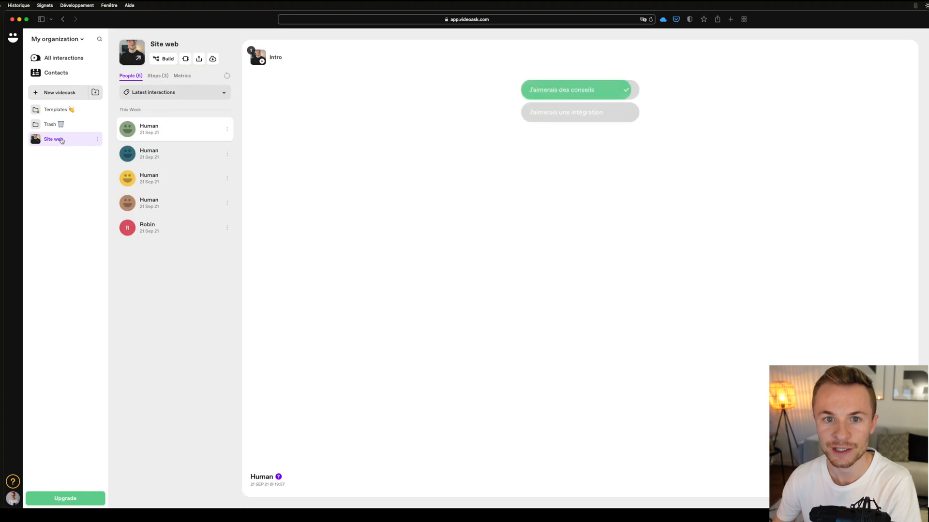
pyautogui.click(52, 95)
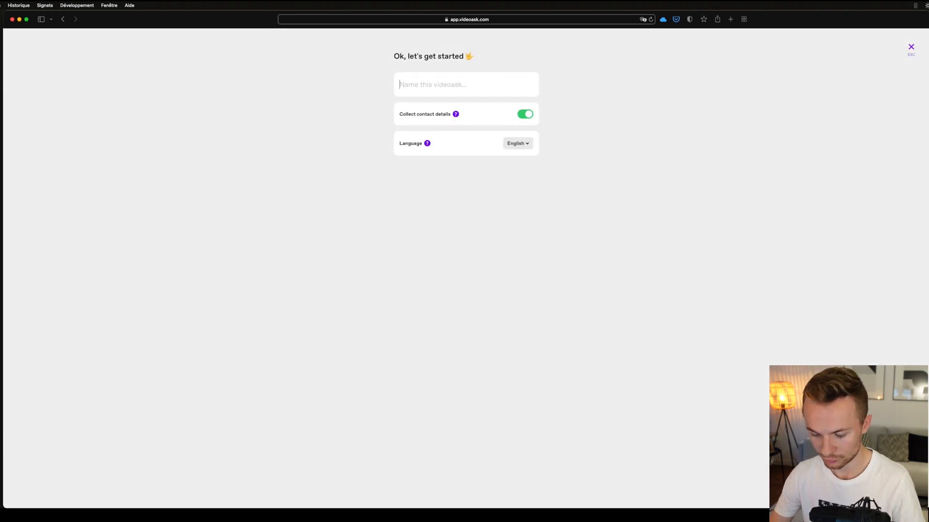
pyautogui.write('Test')
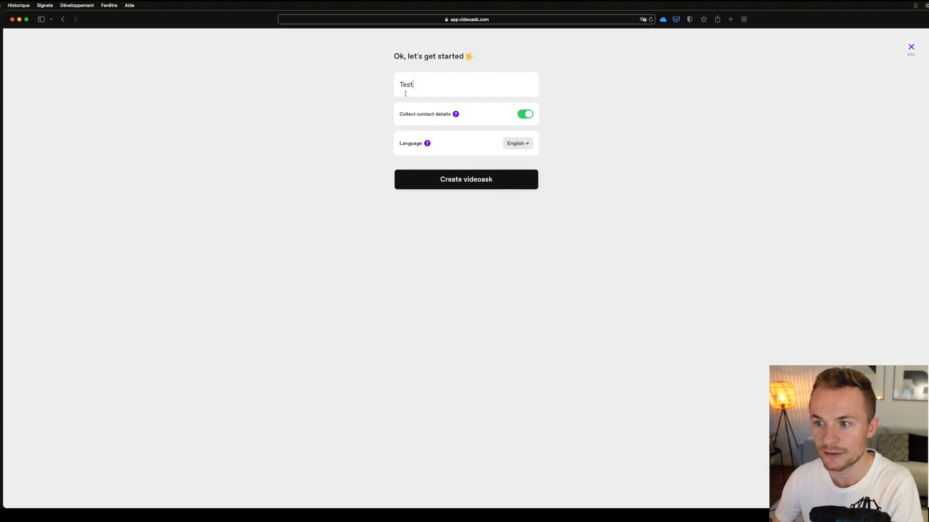
pyautogui.click(522, 145)
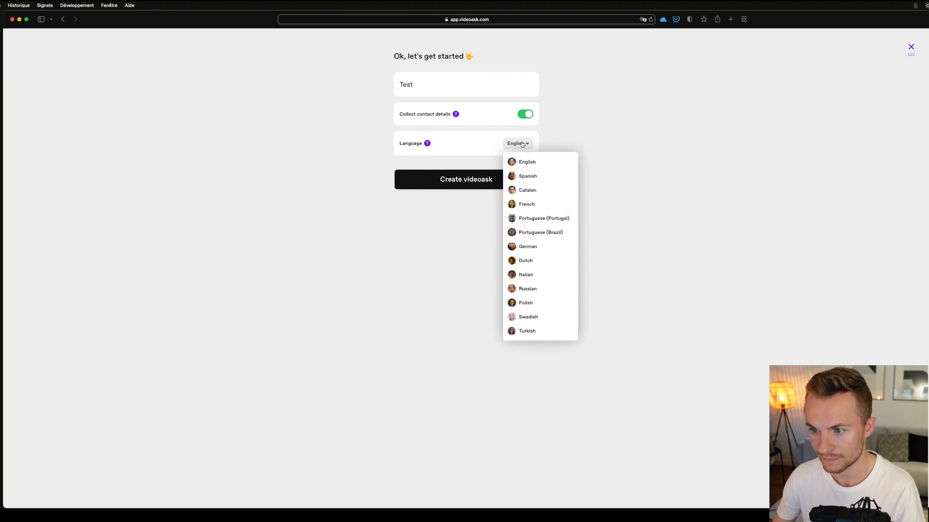
pyautogui.click(526, 205)
pyautogui.click(495, 186)
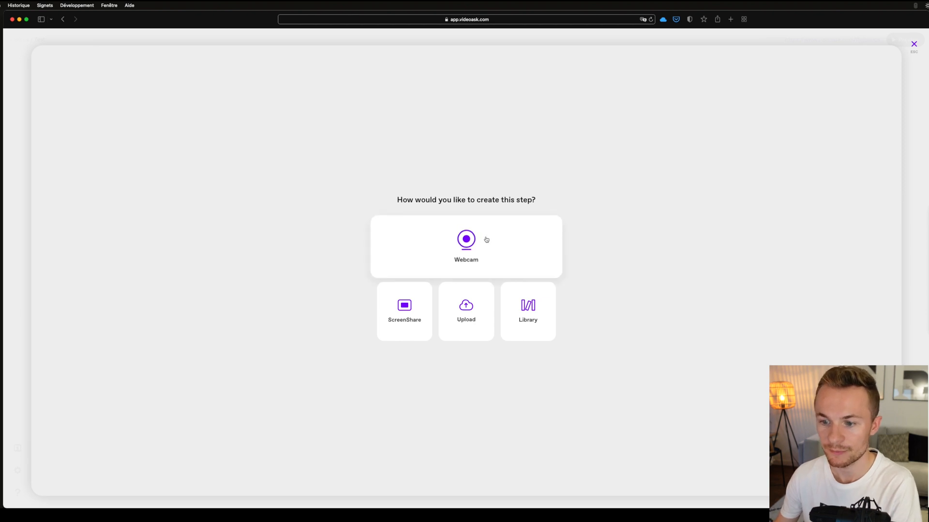
# - Upload intro.mov as the video of the first step and enable Fit video
pyautogui.click(467, 317)
pyautogui.click(654, 96)
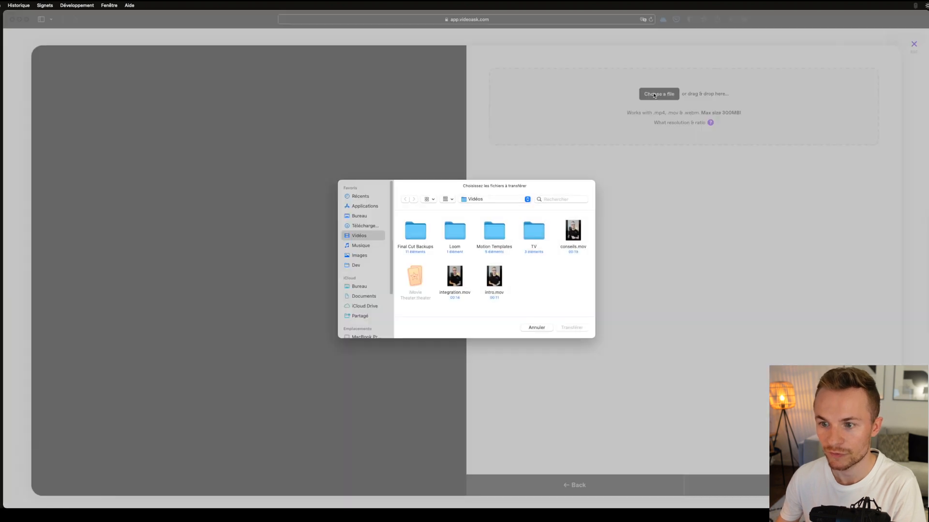
pyautogui.click(501, 293)
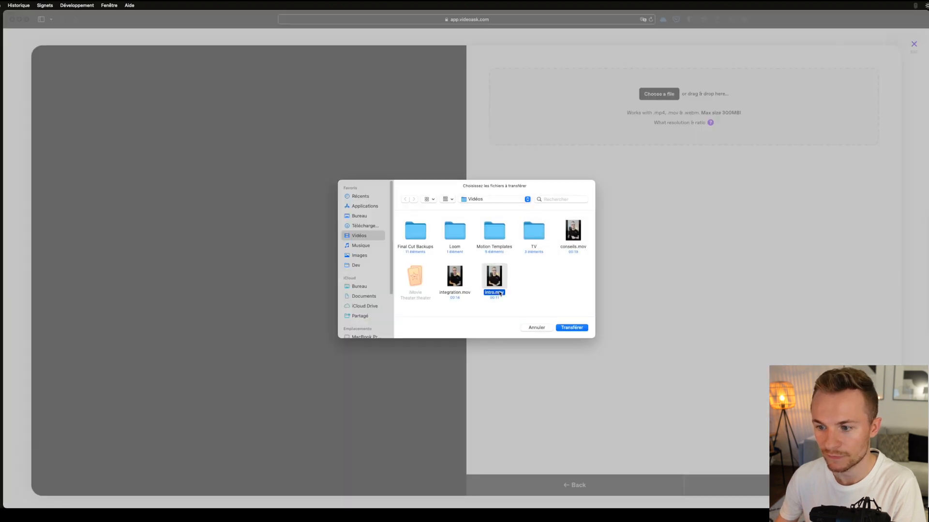
pyautogui.click(571, 327)
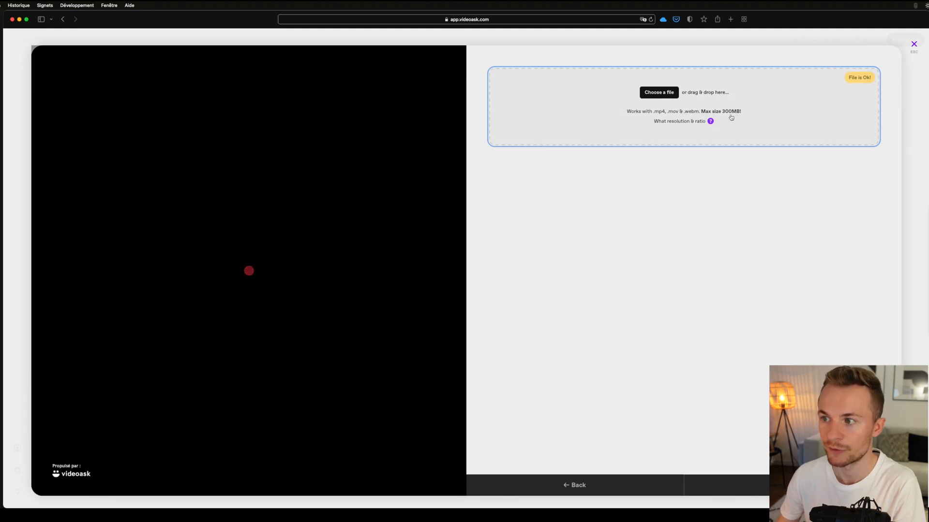
pyautogui.click(716, 485)
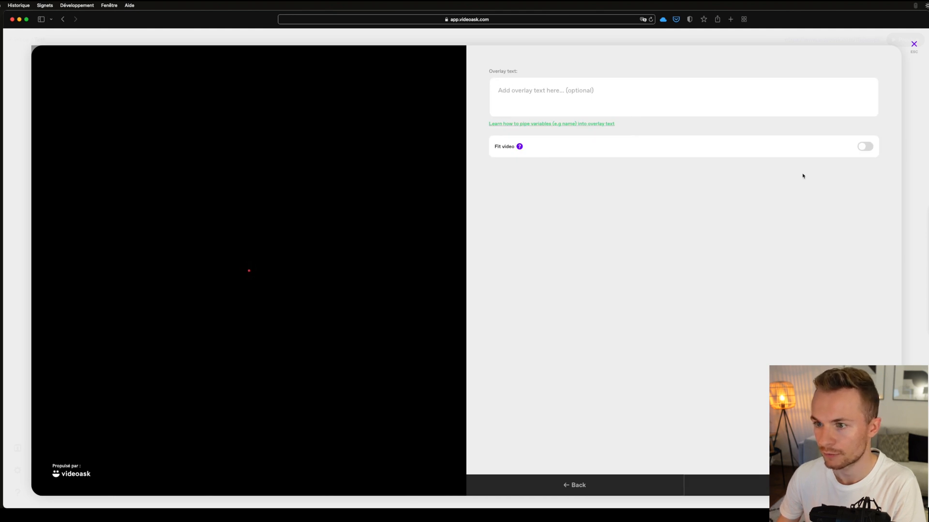
pyautogui.click(866, 146)
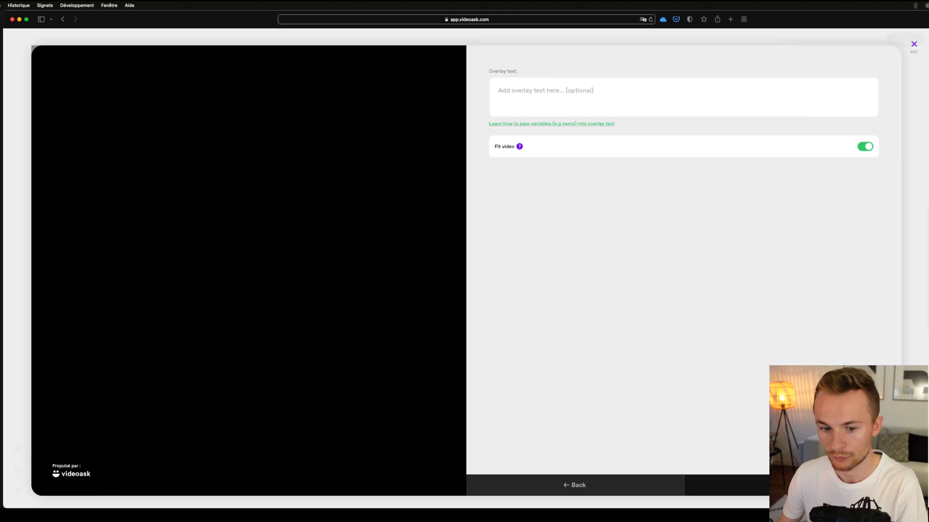
pyautogui.click(792, 485)
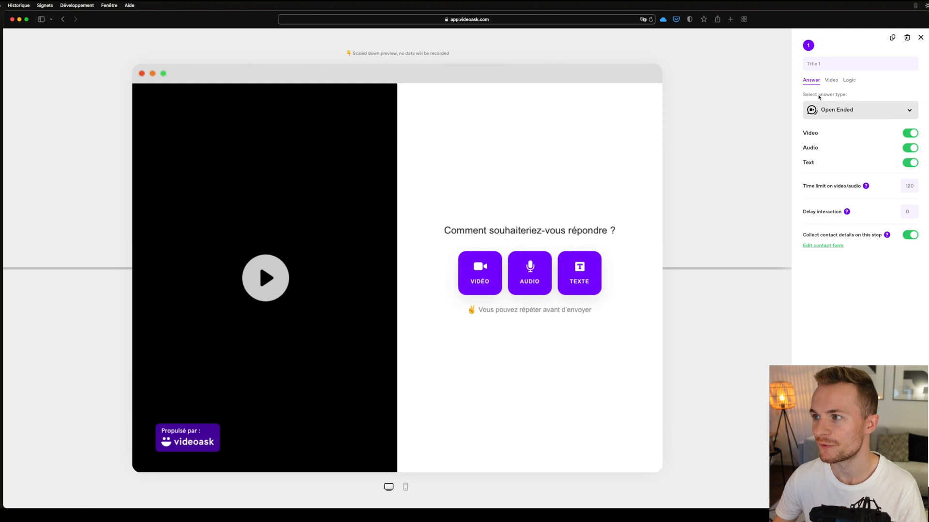
# - Title the first step Intro and save it
pyautogui.click(819, 64)
pyautogui.click(819, 65)
pyautogui.write('Intro')
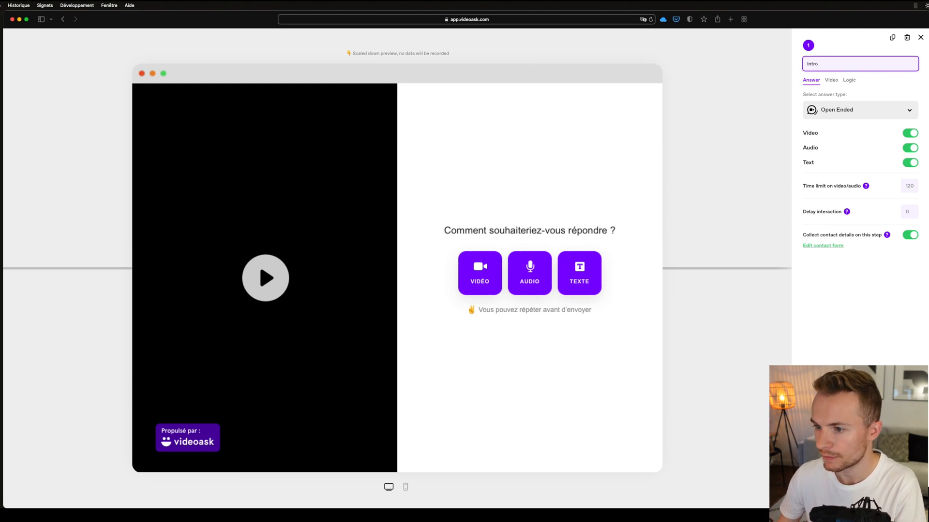
pyautogui.press('Return')
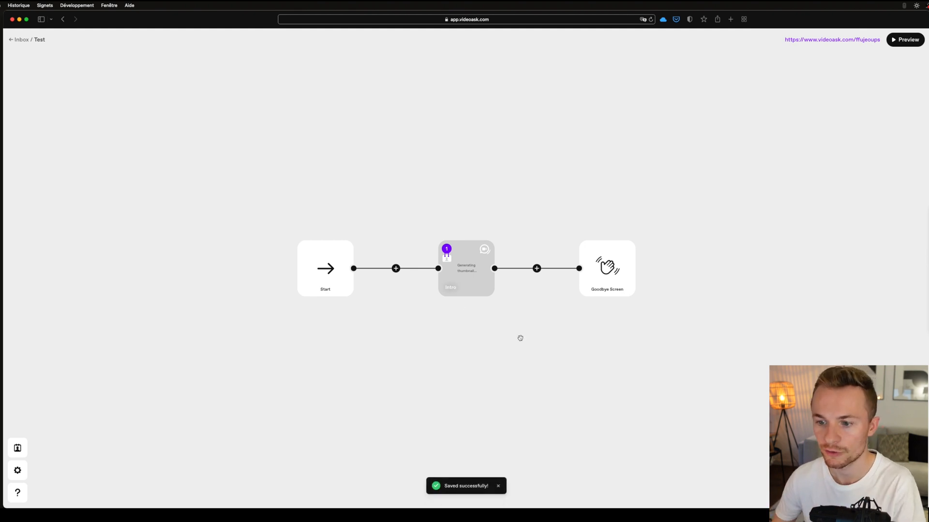
# - Open the Intro step and change its answer type to Multiple Choice
pyautogui.hscroll(2, 474, 321)
pyautogui.hscroll(2, 421, 299)
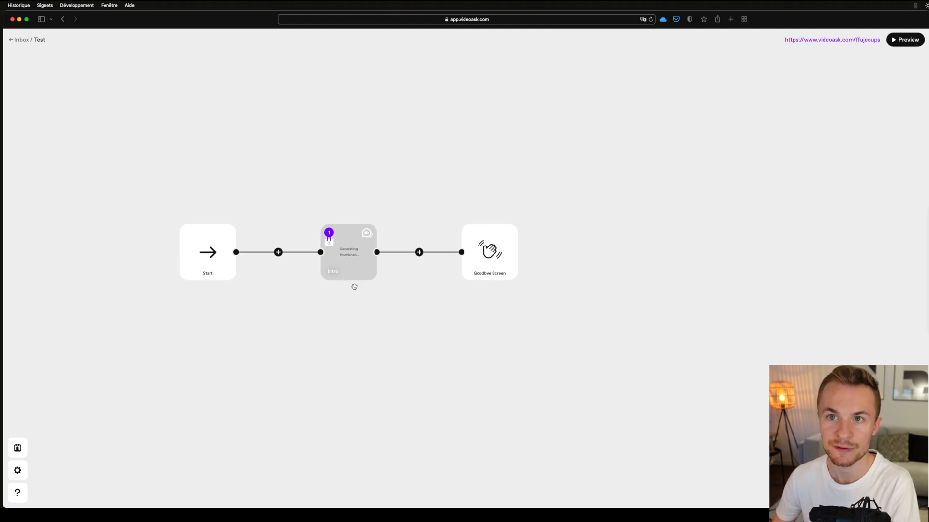
pyautogui.click(349, 254)
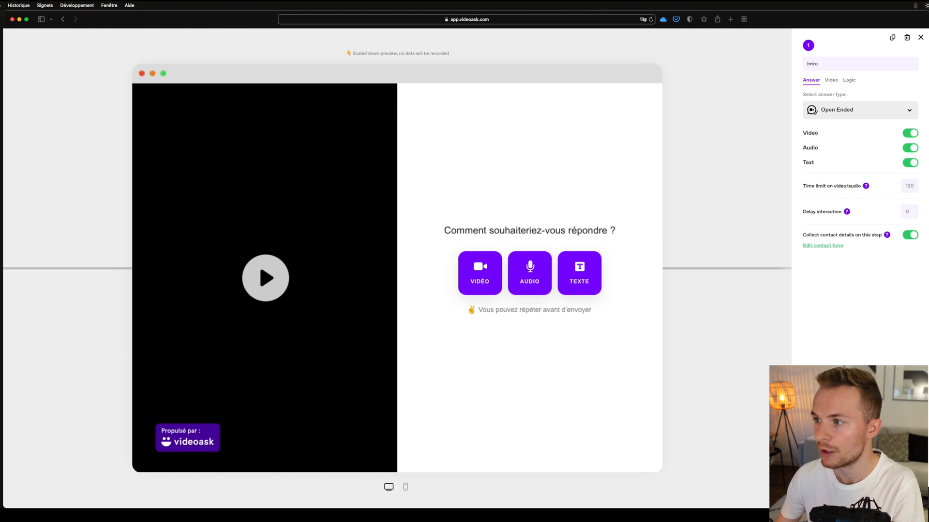
pyautogui.click(913, 134)
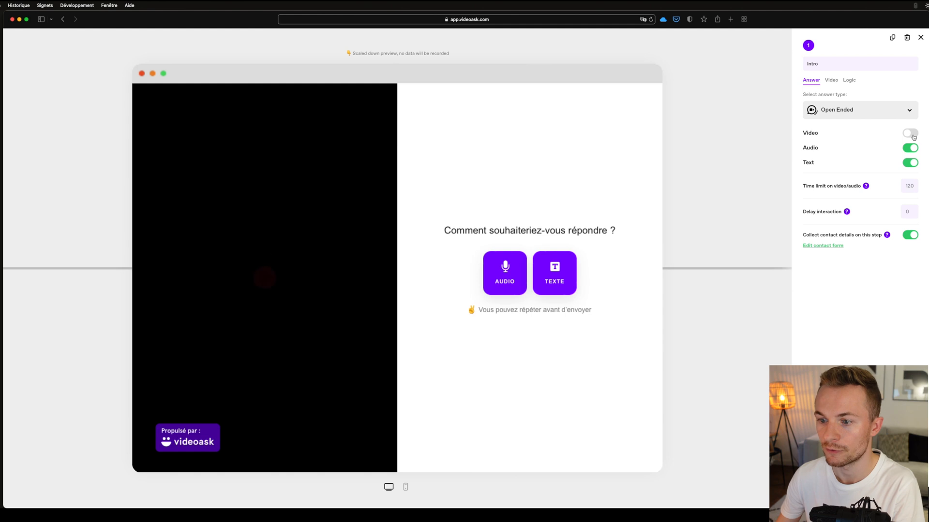
pyautogui.click(911, 133)
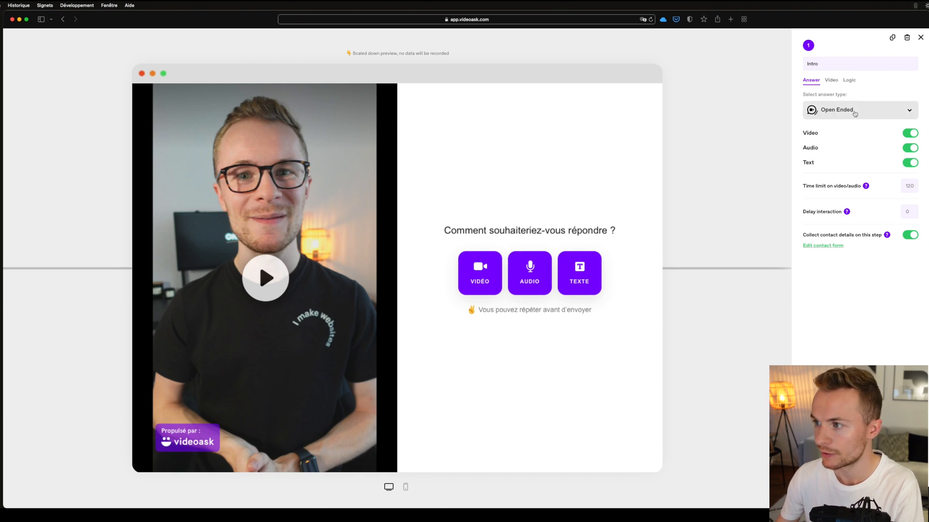
pyautogui.click(855, 115)
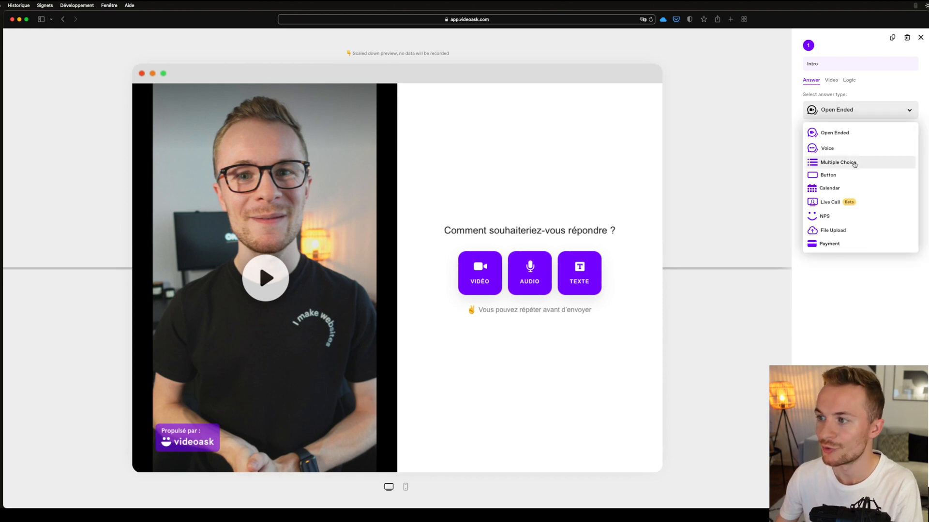
pyautogui.click(855, 164)
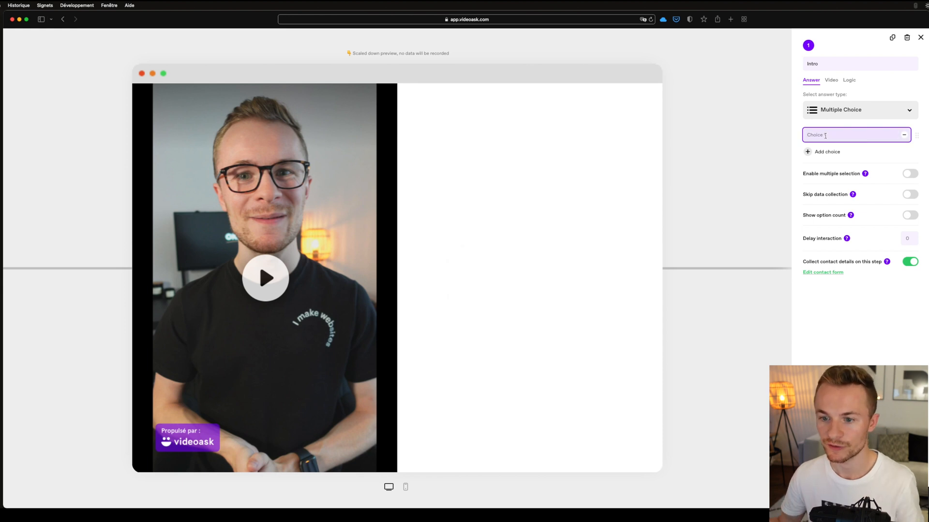
# - Give the Intro step the choices Conseils Webflow and Integration Webflow, and return to the flow
pyautogui.write('Conseils Webflow')
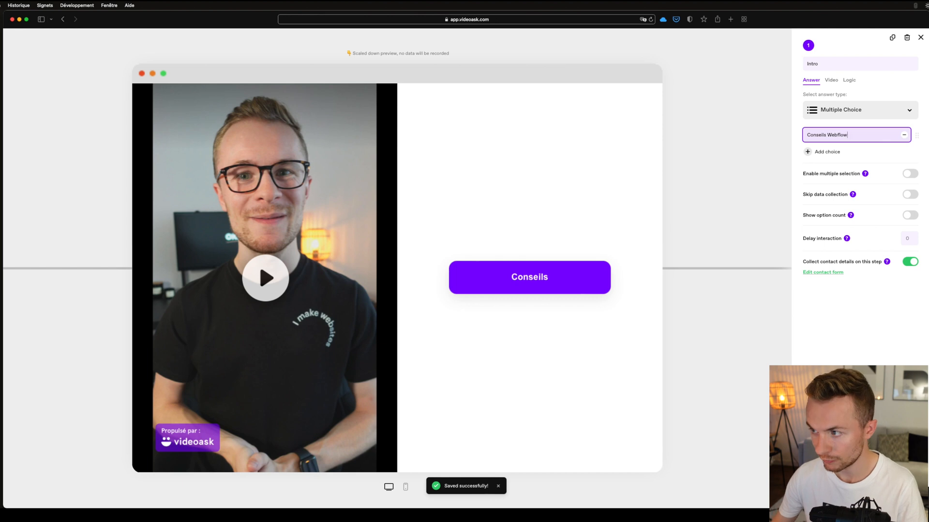
pyautogui.click(817, 151)
pyautogui.write('Integration ')
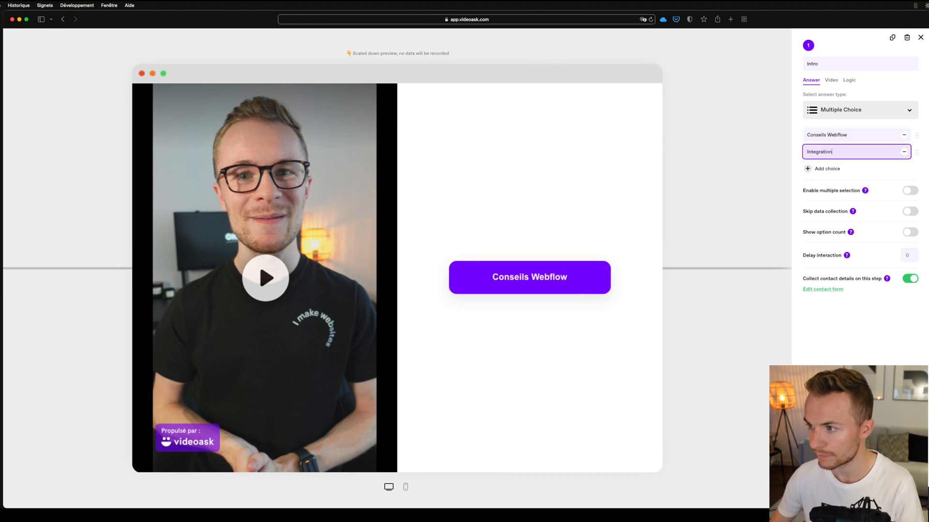
pyautogui.write('Webflow')
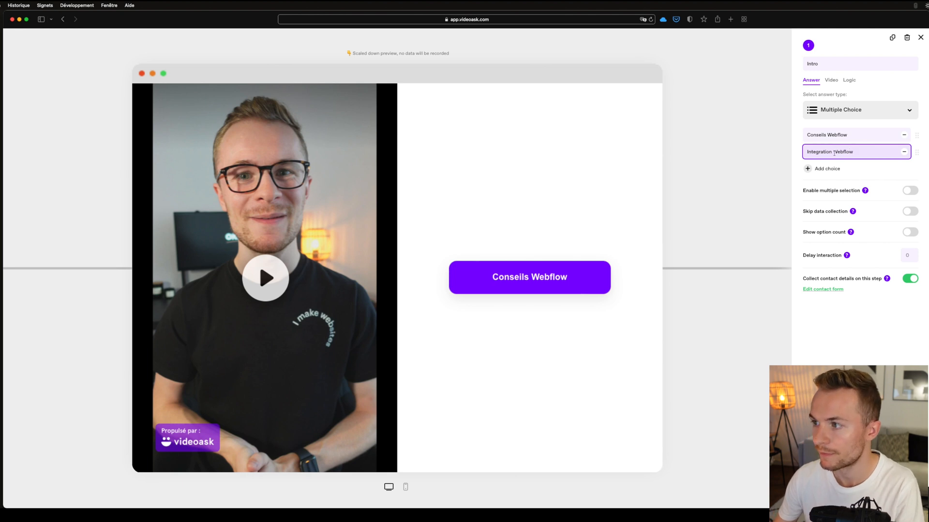
pyautogui.click(869, 168)
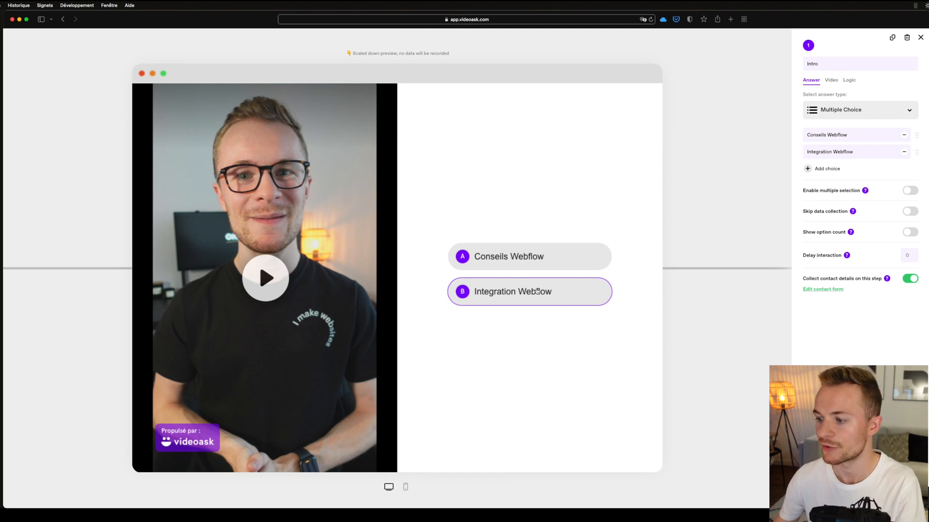
pyautogui.click(731, 337)
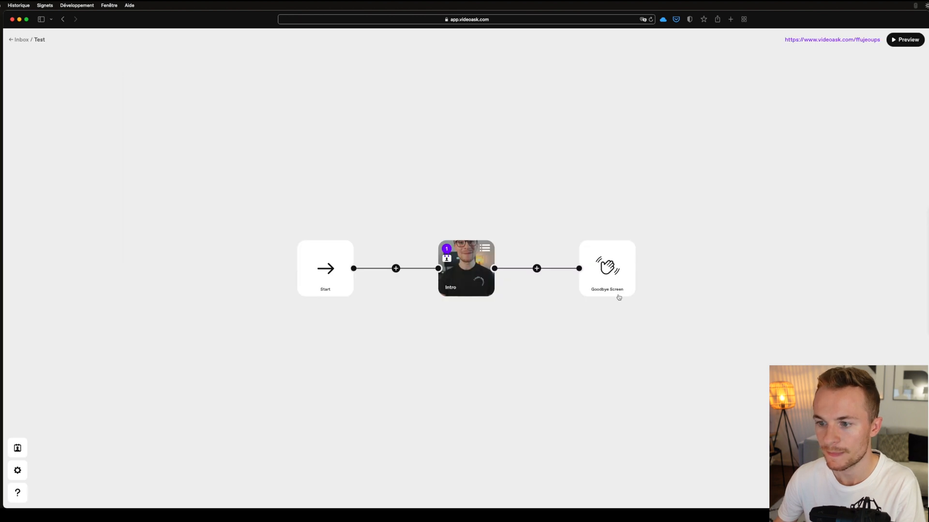
# - Add a step after Intro for the Conseils Webflow option and upload conseils.mov as its video
pyautogui.click(536, 268)
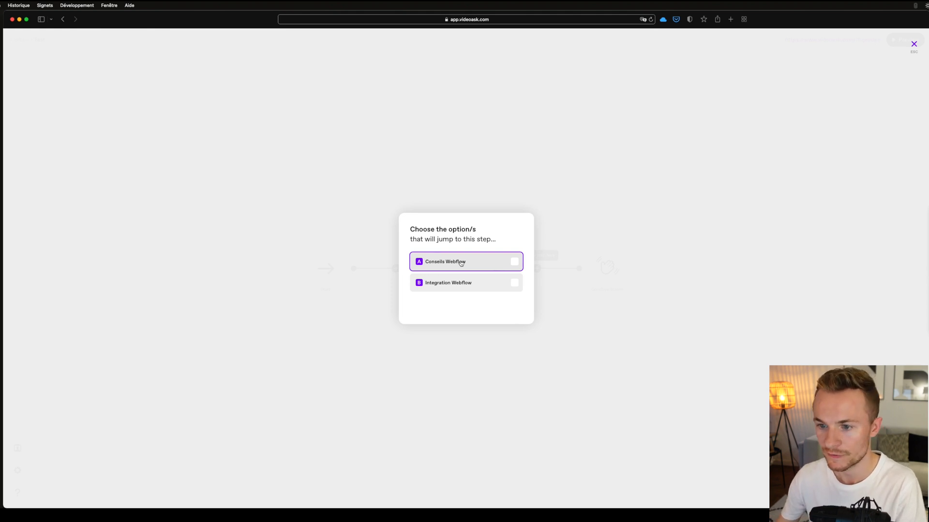
pyautogui.click(515, 261)
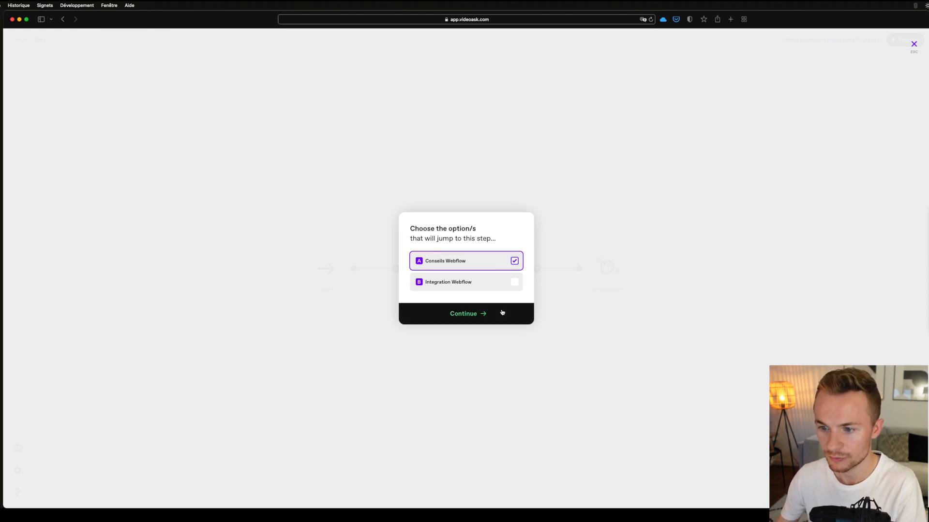
pyautogui.click(504, 313)
pyautogui.click(468, 301)
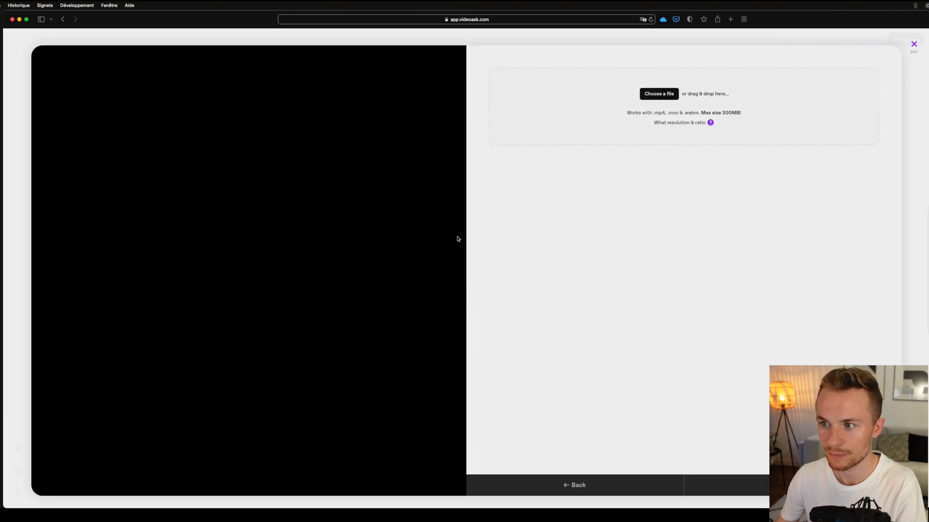
pyautogui.click(646, 96)
pyautogui.click(573, 239)
pyautogui.click(571, 326)
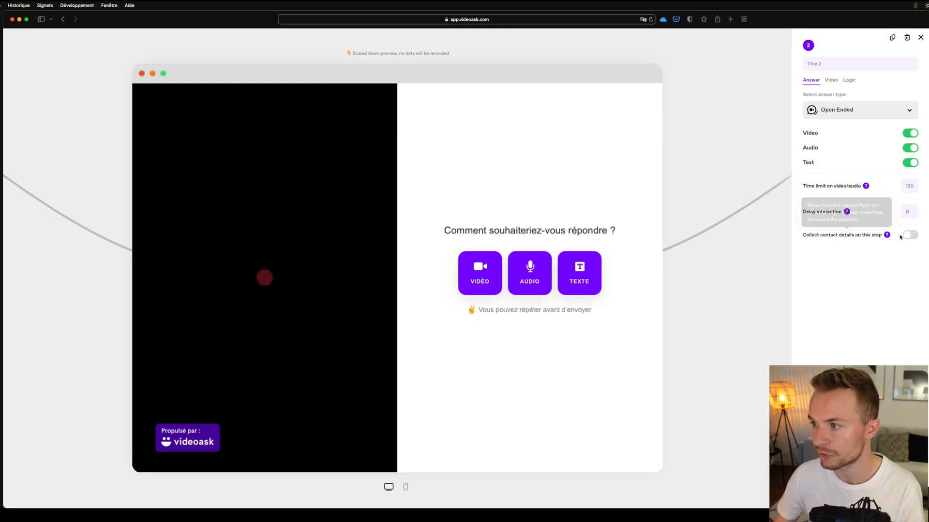
# - Turn on contact details collection for the second step and save it
pyautogui.moveTo(826, 236)
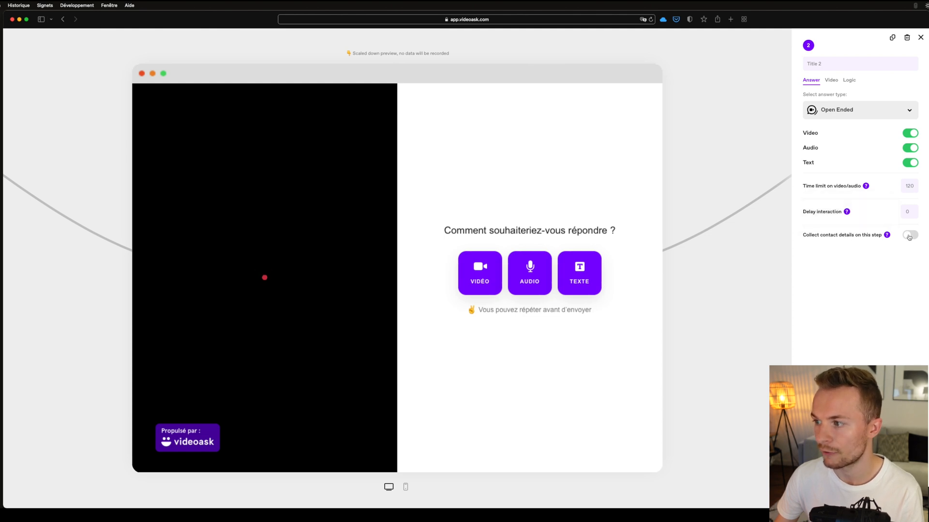
pyautogui.click(908, 235)
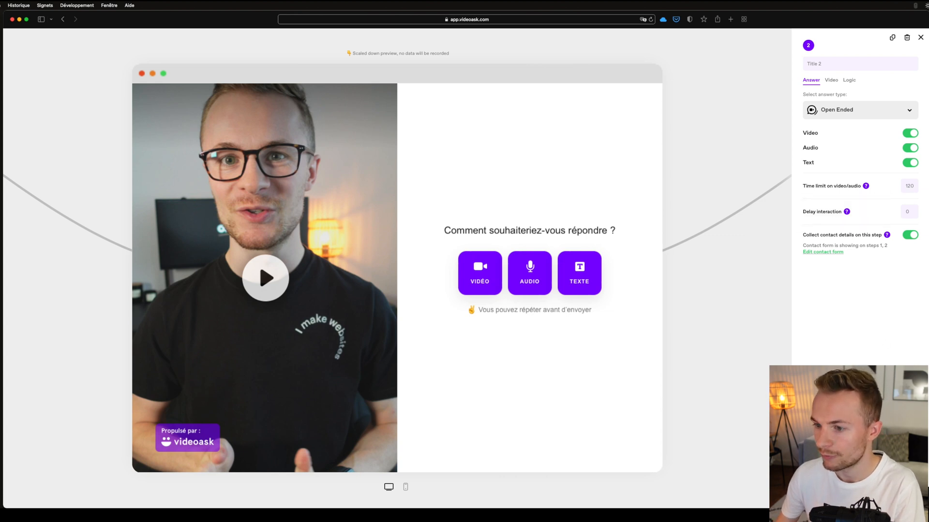
pyautogui.click(860, 491)
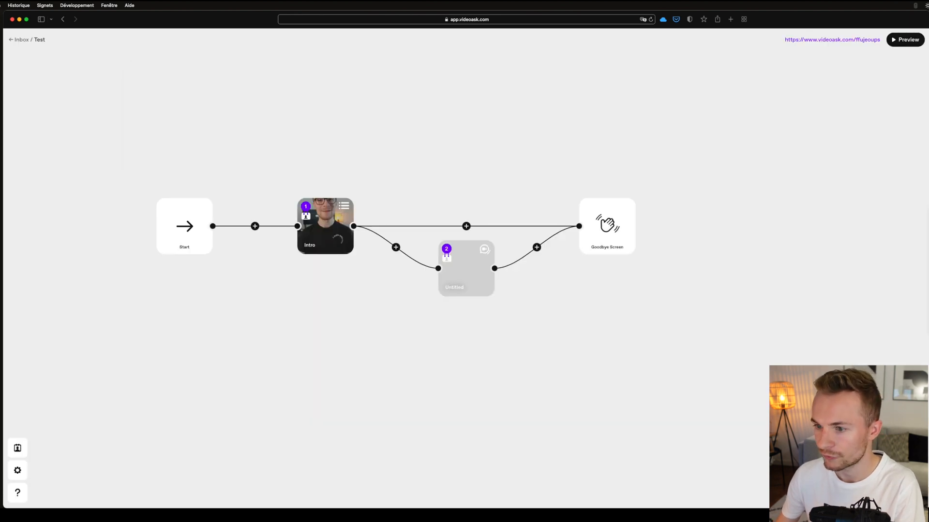
# - Add a step between Intro and the Goodbye Screen for the Integration Webflow option, using an uploaded video
pyautogui.click(467, 227)
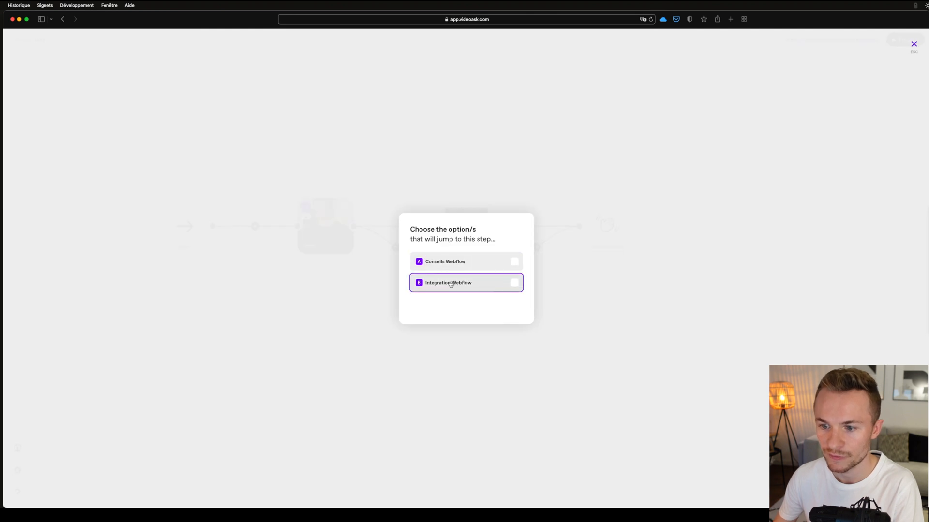
pyautogui.click(473, 285)
pyautogui.click(488, 313)
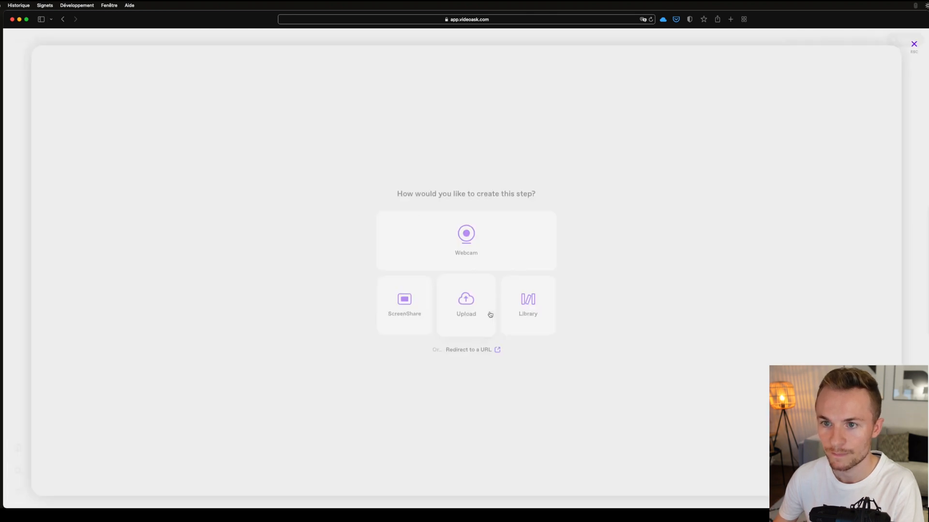
pyautogui.click(452, 284)
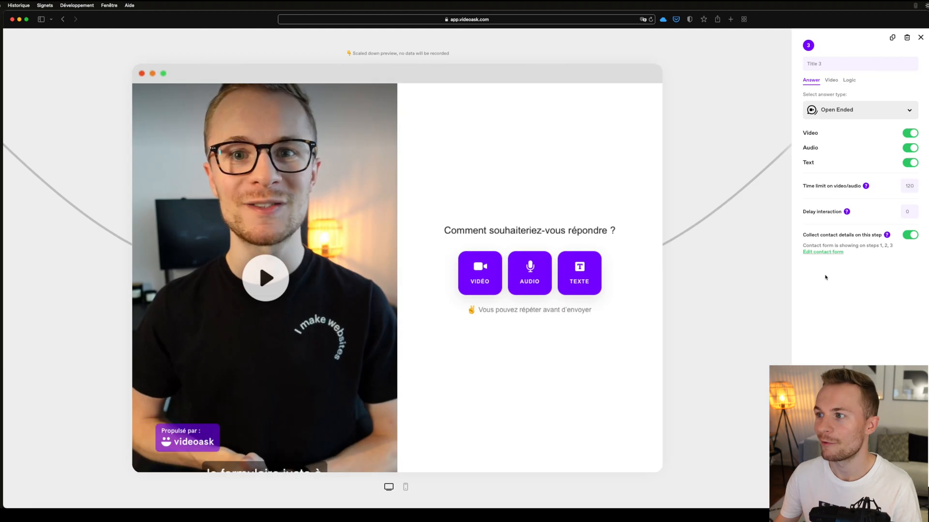
# - Title the third step Integration and return to the flow
pyautogui.click(840, 64)
pyautogui.write('I')
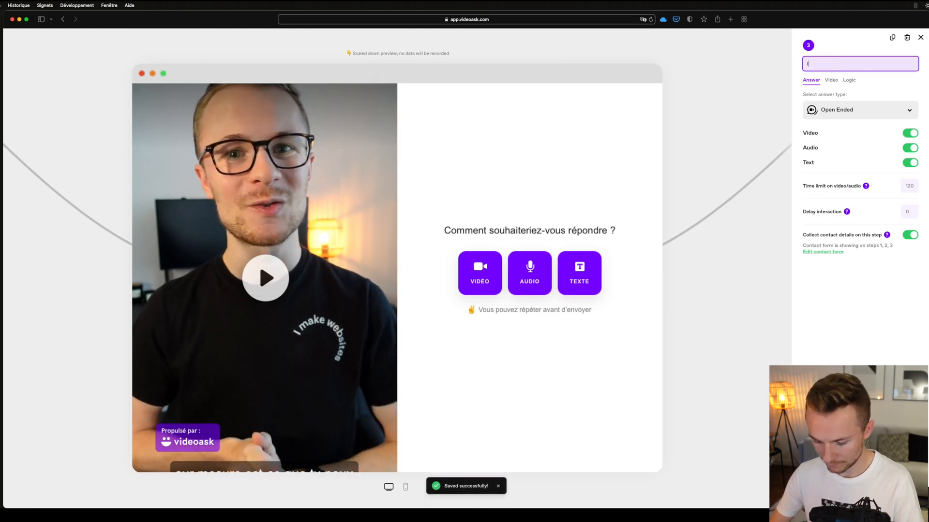
pyautogui.write('ntegration')
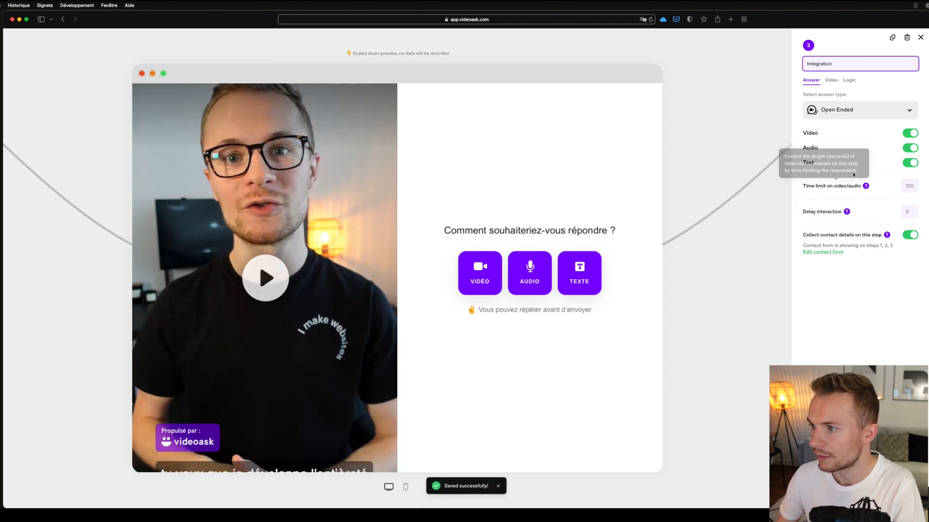
pyautogui.click(920, 37)
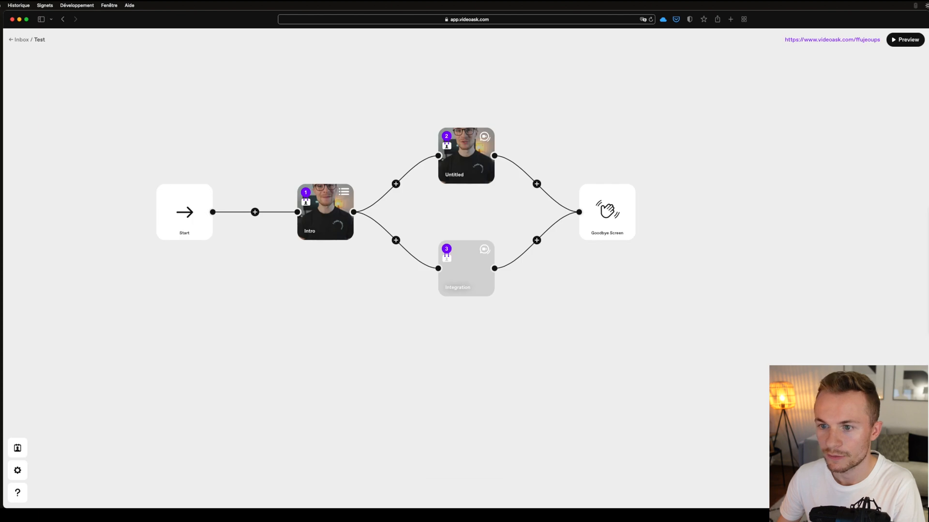
# - Title the untitled second step Conseils and return to the flow
pyautogui.scroll(3, 471, 277)
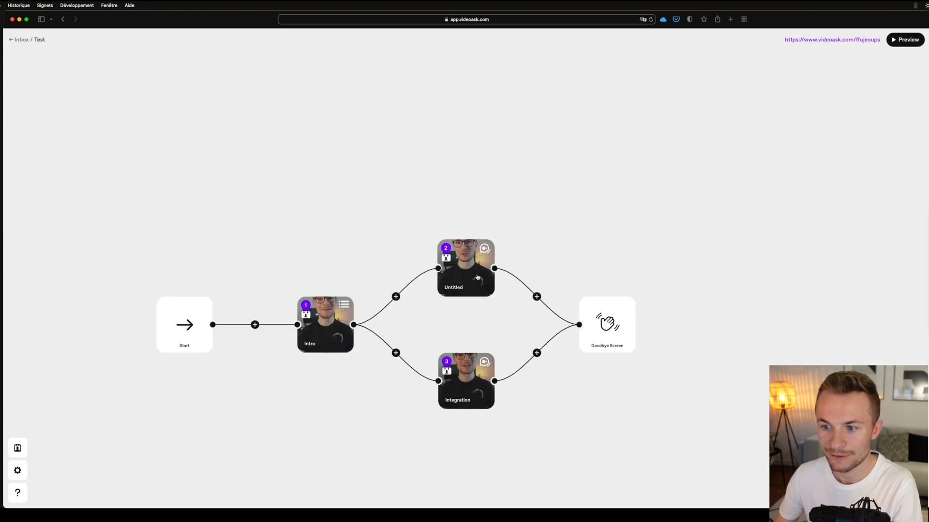
pyautogui.click(478, 277)
pyautogui.click(835, 65)
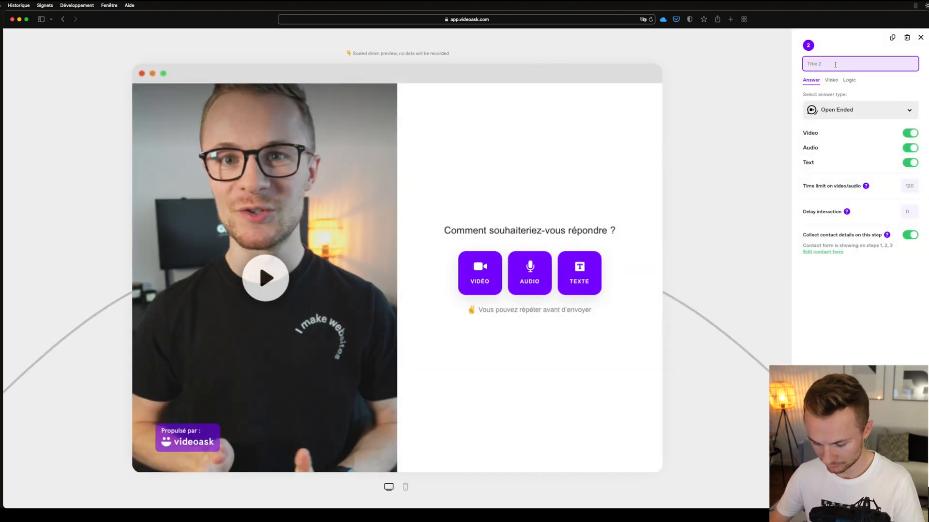
pyautogui.click(833, 207)
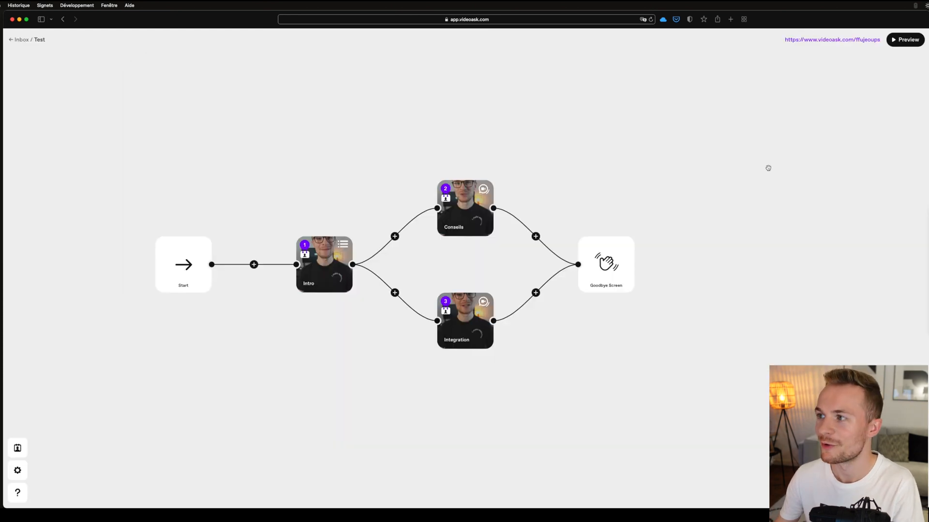
# - Open the videoask in Preview mode and choose the Conseils Webflow answer
pyautogui.click(909, 40)
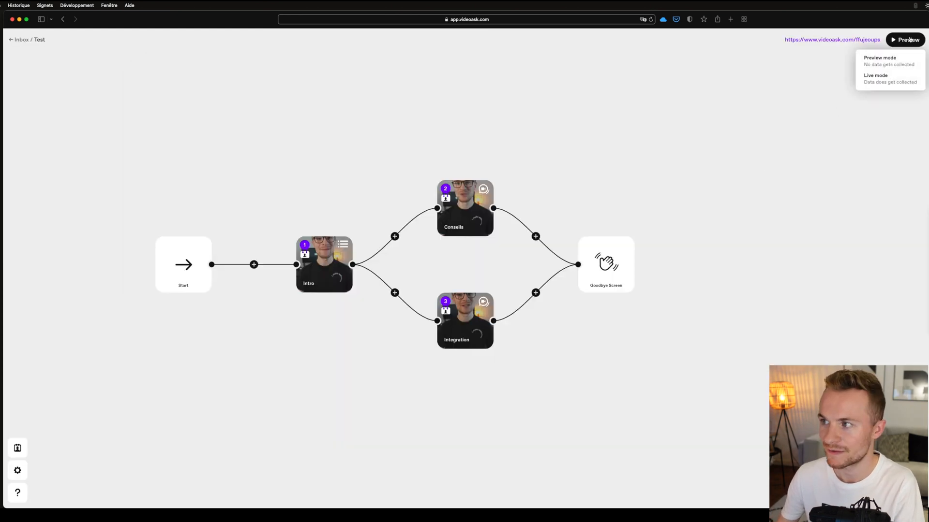
pyautogui.click(887, 65)
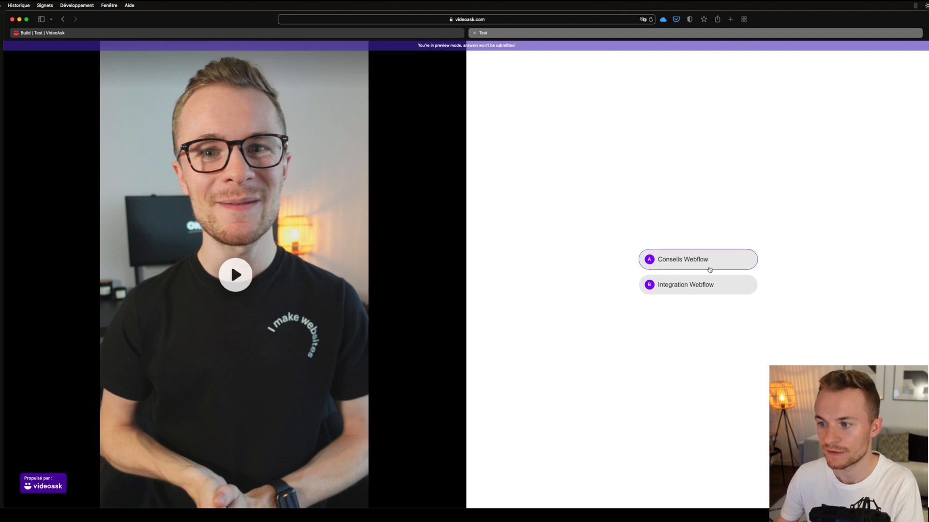
pyautogui.click(687, 267)
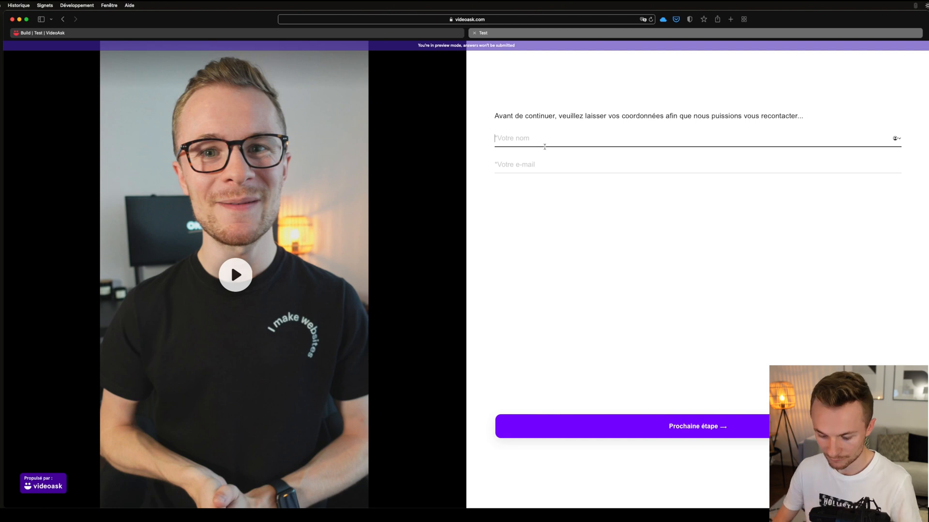
# - Fill in the contact form with a name and e-mail, continue to the Conseils video, play it briefly and close the preview
pyautogui.write('Robin')
pyautogui.press('Tab')
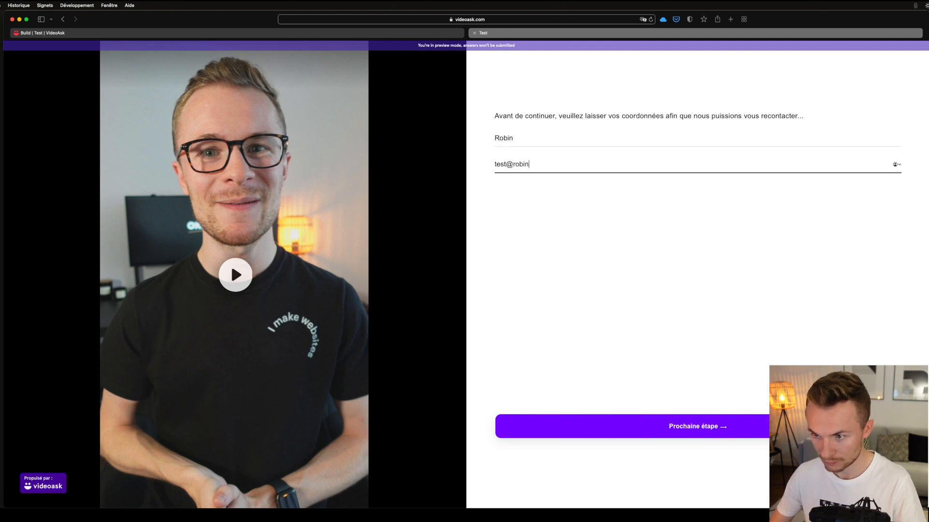
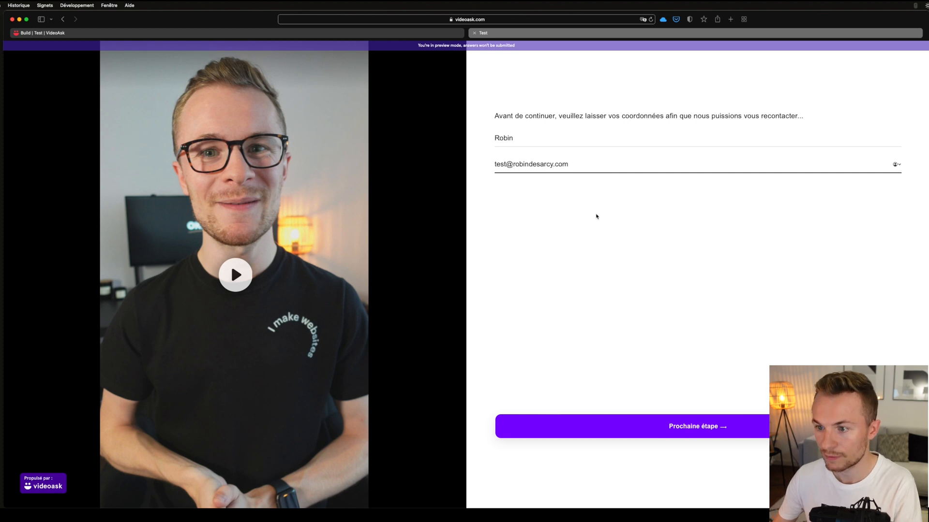
pyautogui.click(727, 417)
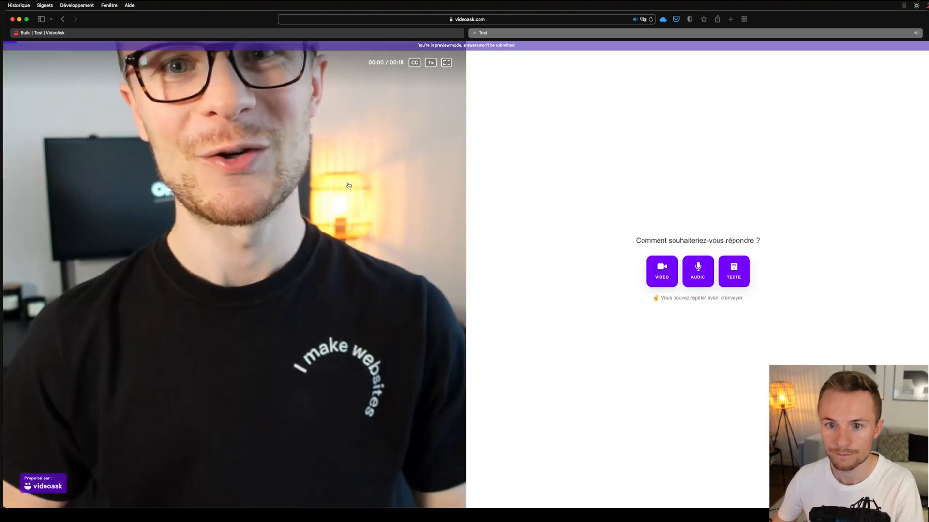
pyautogui.click(280, 238)
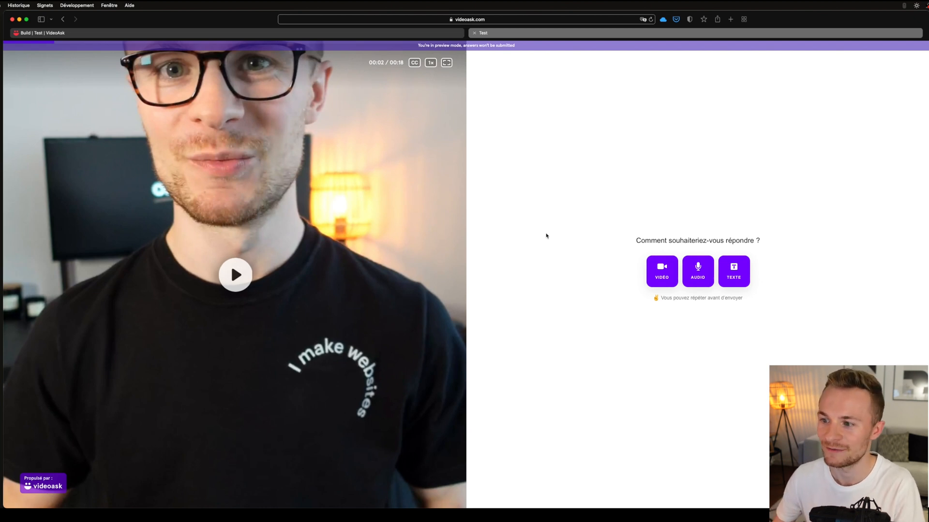
pyautogui.press('super+w')
# - Reopen Preview mode to check how the Intro video is framed, and close it
pyautogui.click(900, 39)
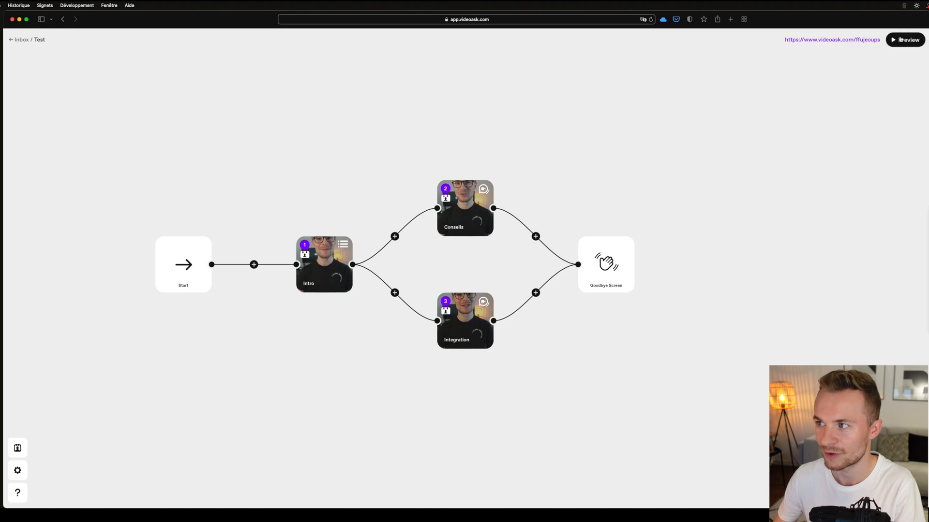
pyautogui.click(904, 42)
pyautogui.click(906, 57)
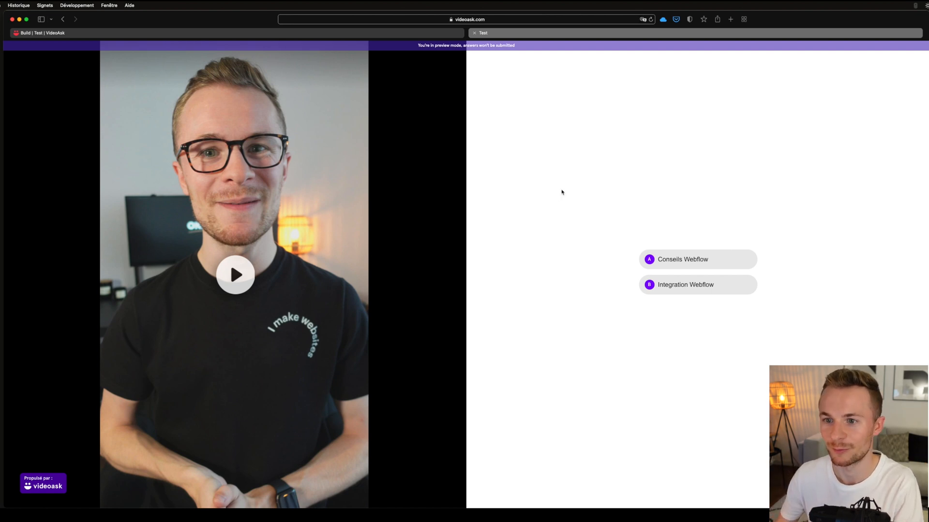
pyautogui.press('super+w')
# - Turn on Fit video for the Conseils step and return to the flow
pyautogui.click(467, 218)
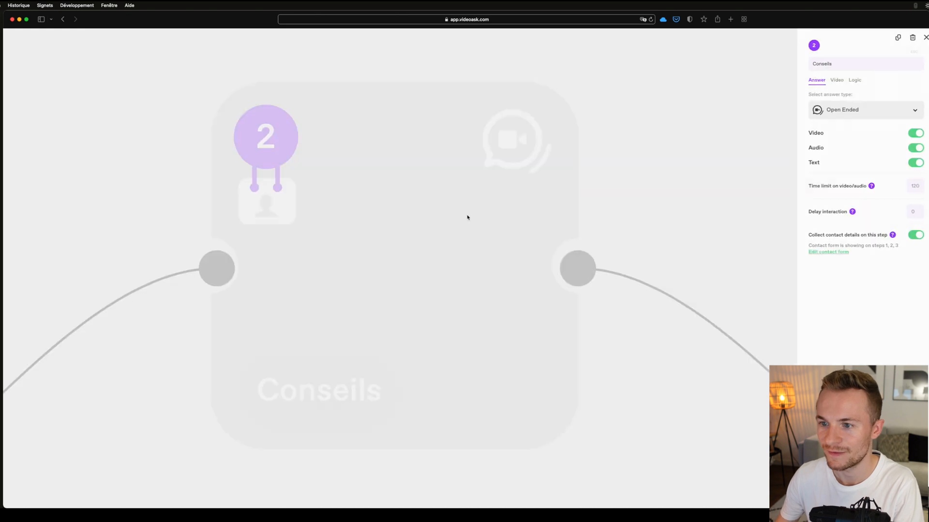
pyautogui.click(832, 81)
pyautogui.click(910, 168)
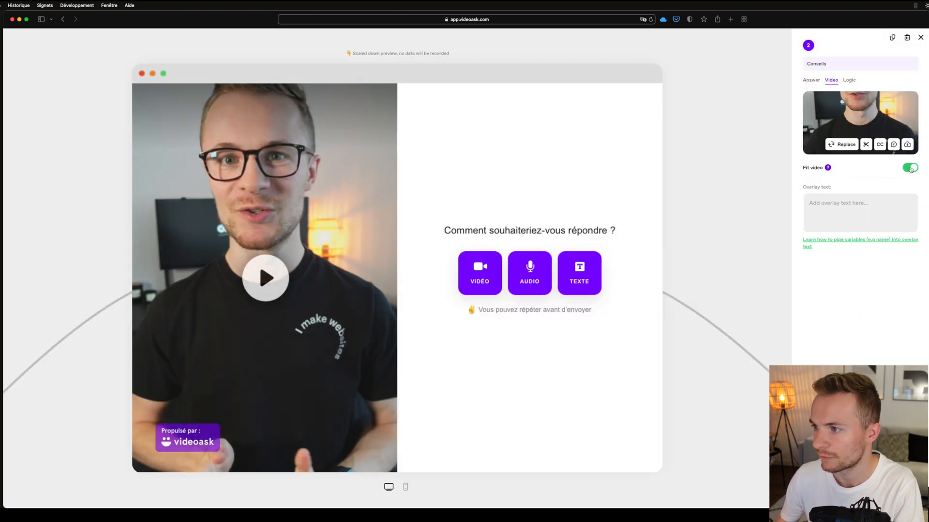
pyautogui.click(921, 37)
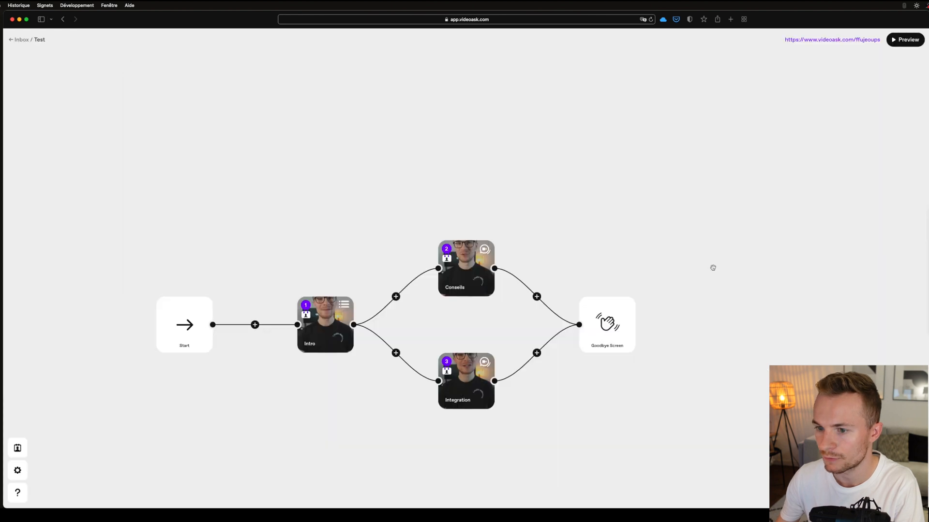
# - Turn on Fit video for the Integration step and return to the flow
pyautogui.click(473, 385)
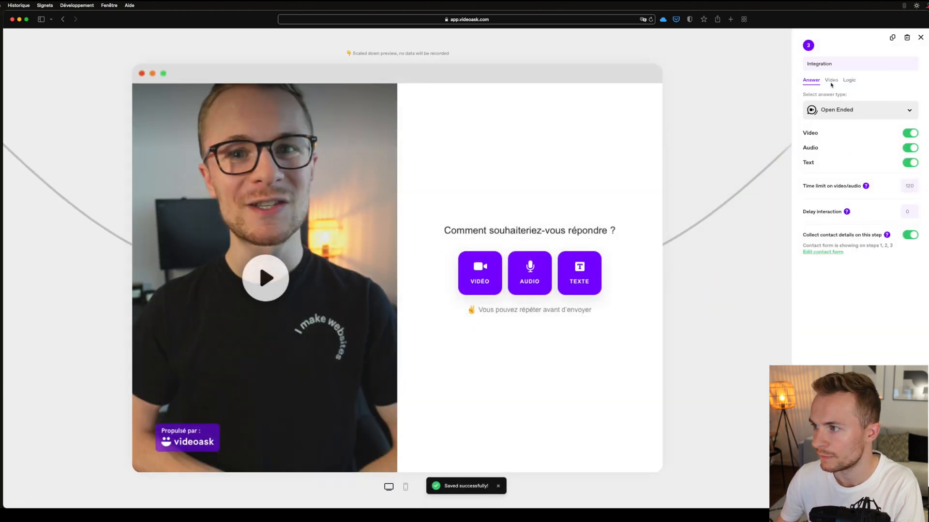
pyautogui.click(831, 82)
pyautogui.click(908, 169)
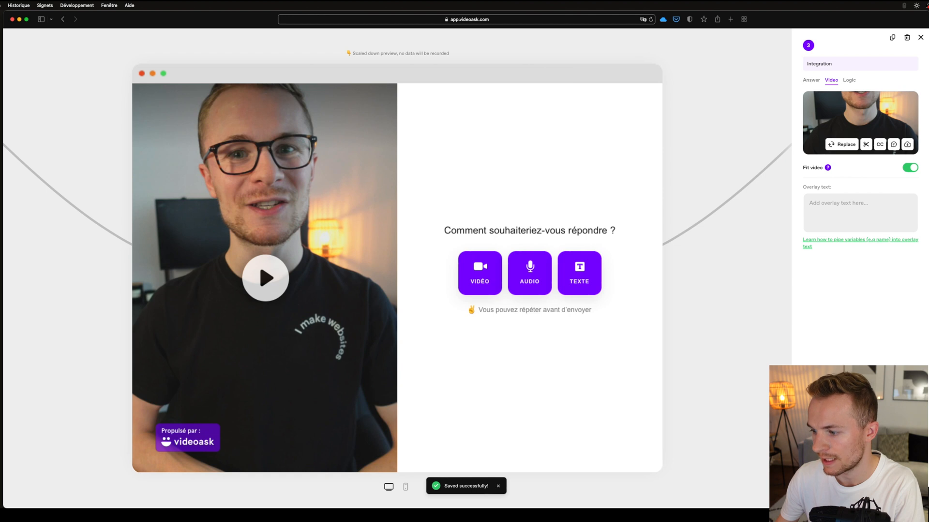
pyautogui.click(920, 37)
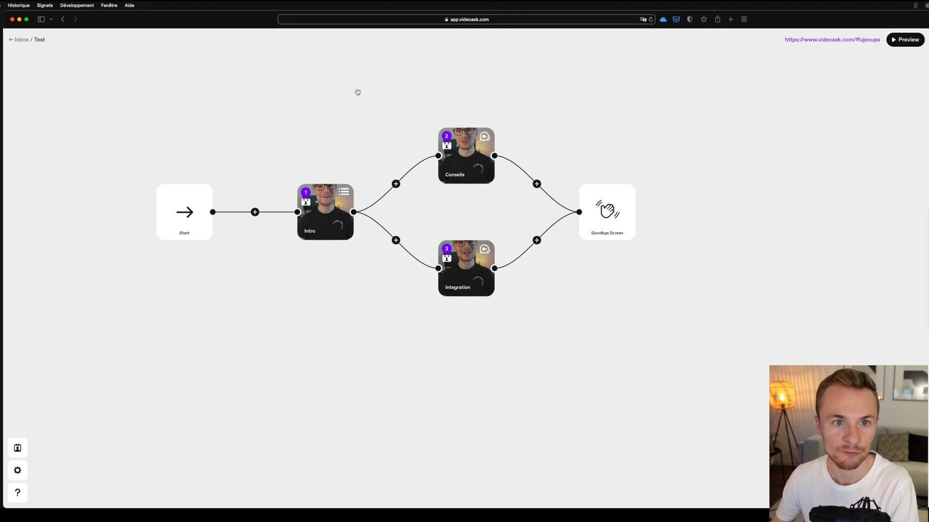
# - Leave the flow for the Test overview and copy the videoask's website embed code from its sharing options
pyautogui.click(22, 39)
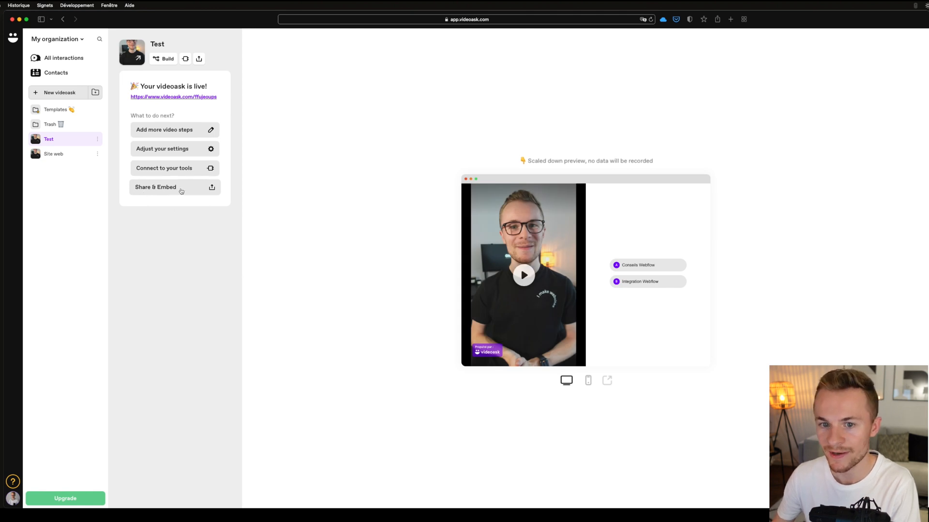
pyautogui.click(181, 191)
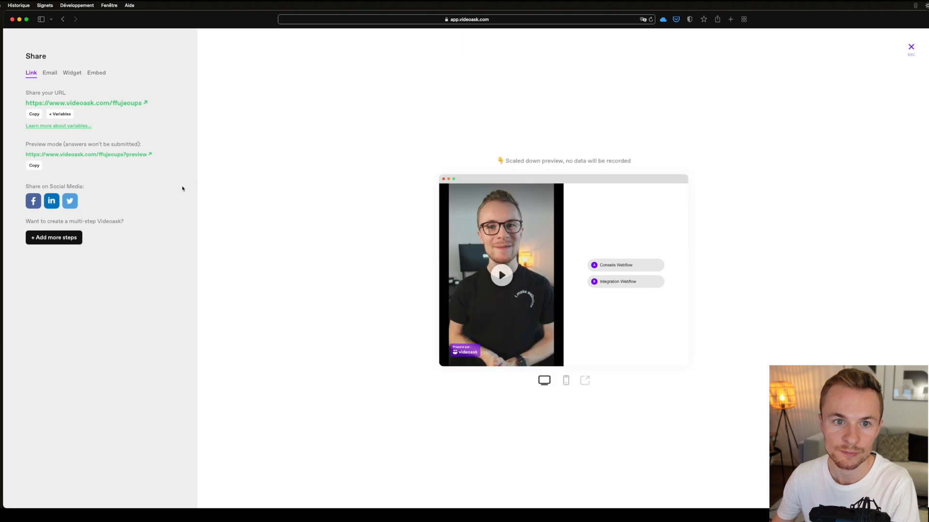
pyautogui.click(99, 74)
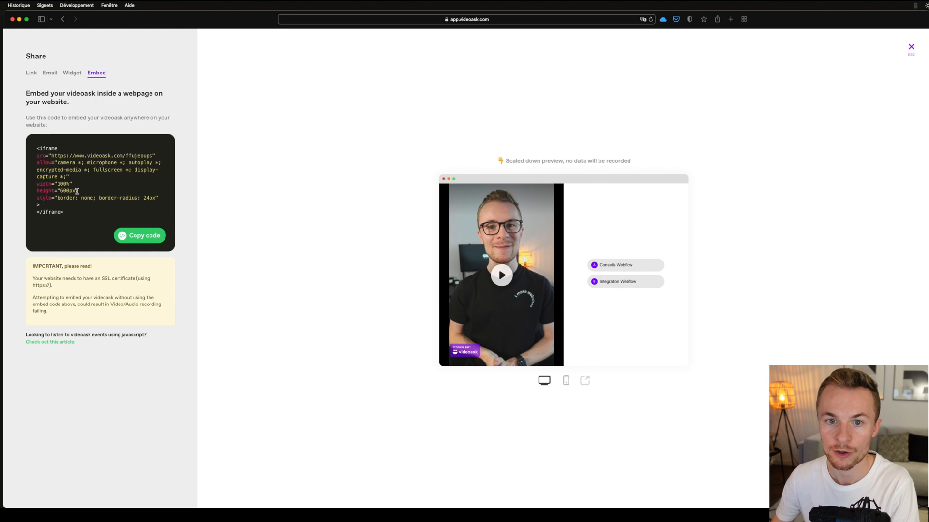
pyautogui.click(136, 235)
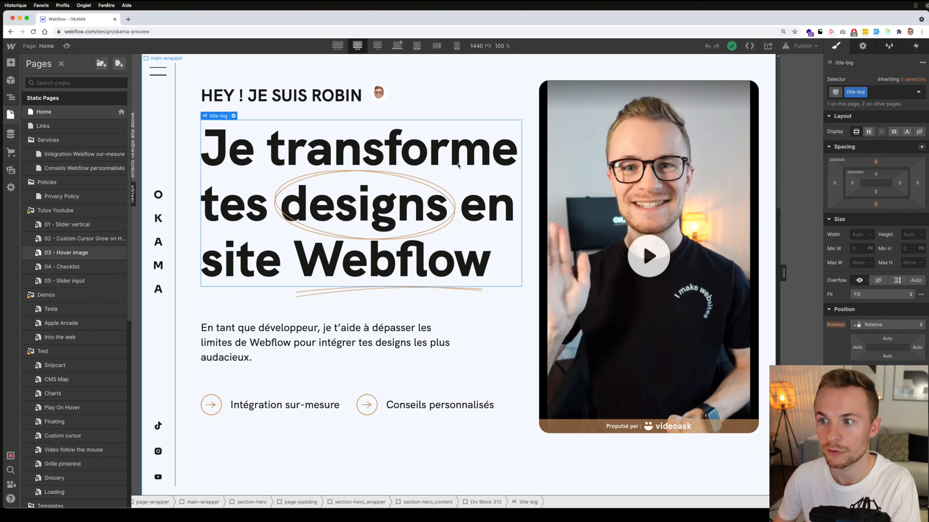
# - Switch to Webflow and paste the copied iframe below the existing one in the hero section's videoask symbol's HTML embed
pyautogui.click(600, 147)
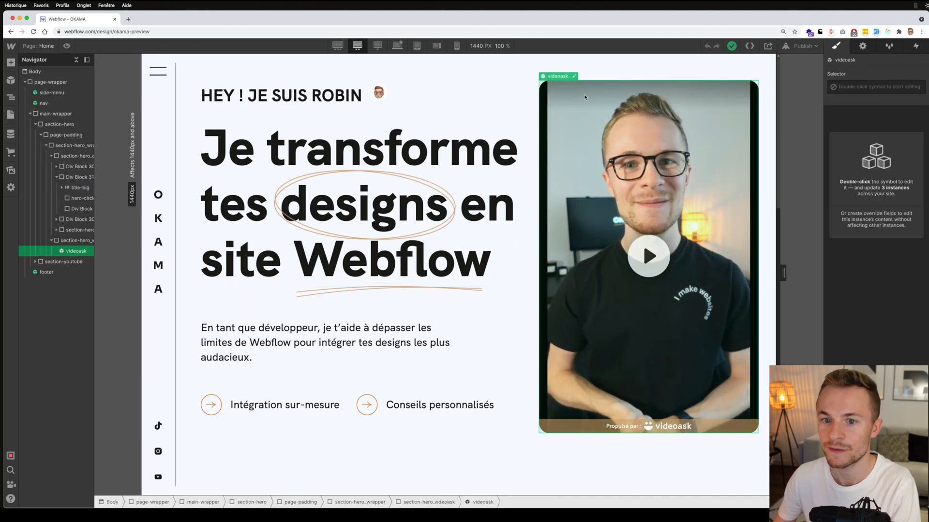
pyautogui.doubleClick(575, 78)
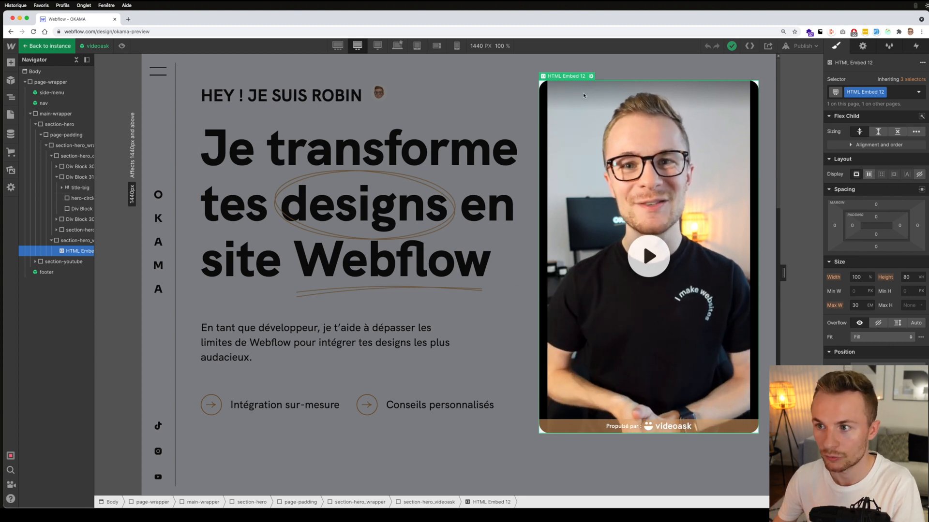
pyautogui.click(591, 77)
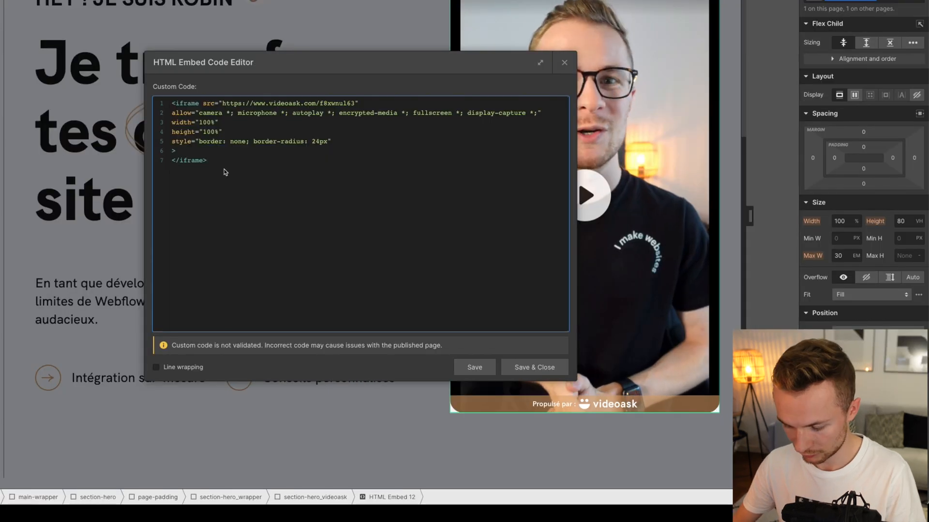
pyautogui.press('Return')
pyautogui.press('Return')
pyautogui.hotkey('ctrl', 'v')
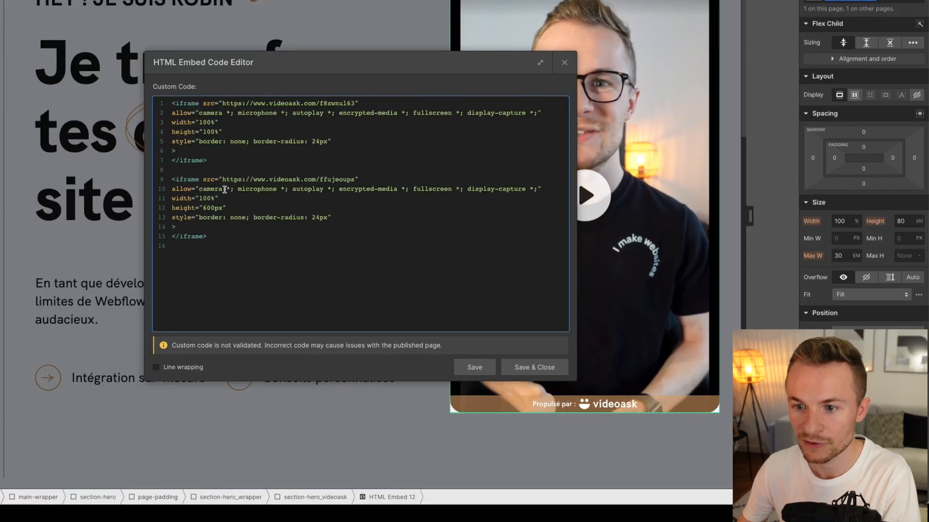
# - Examine the first iframe's source URL, width, height and border style for comparison with the pasted code
pyautogui.moveTo(223, 103); pyautogui.dragTo(372, 102)
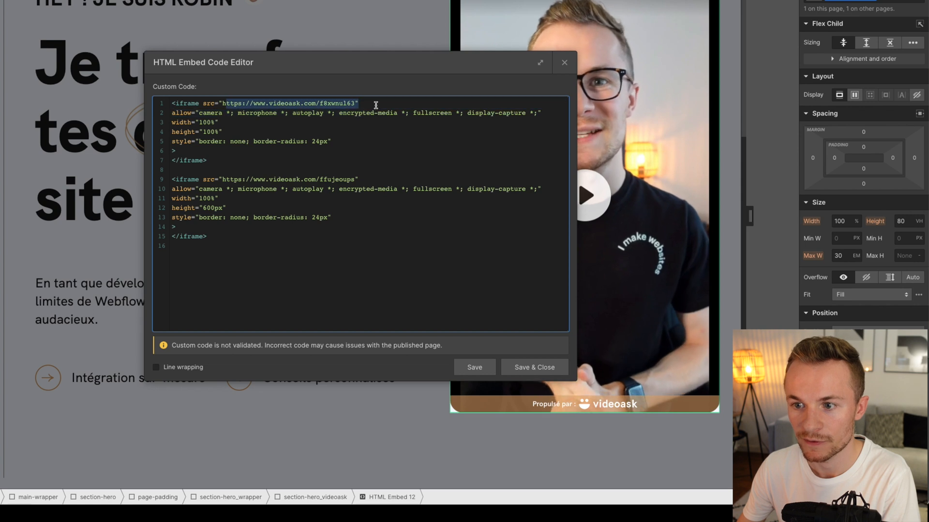
pyautogui.click(228, 128)
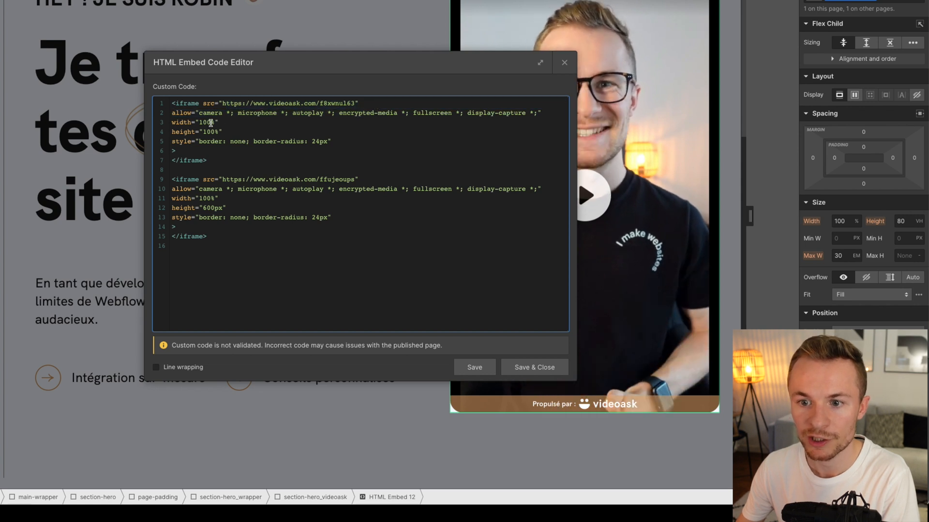
pyautogui.moveTo(209, 128); pyautogui.dragTo(175, 121)
pyautogui.click(216, 122)
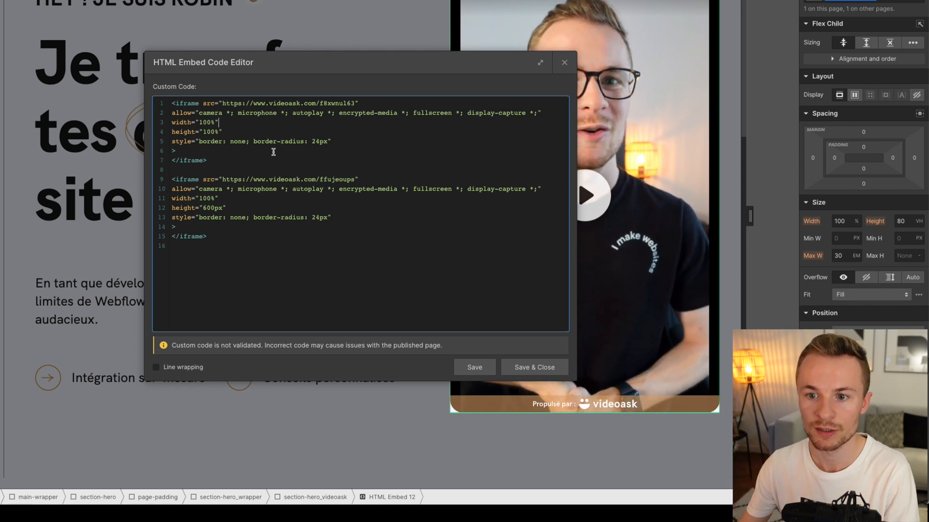
pyautogui.moveTo(196, 123); pyautogui.dragTo(219, 132)
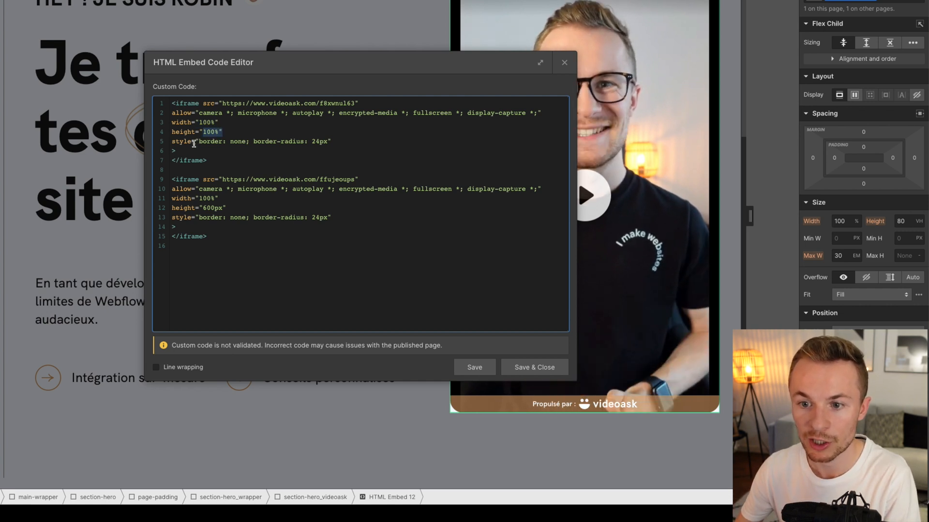
pyautogui.moveTo(197, 144); pyautogui.dragTo(261, 143)
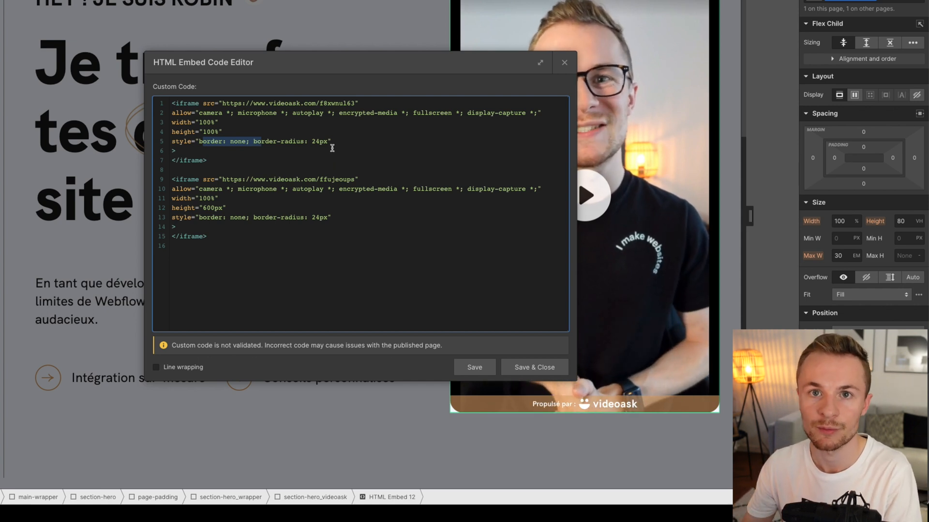
pyautogui.click(337, 139)
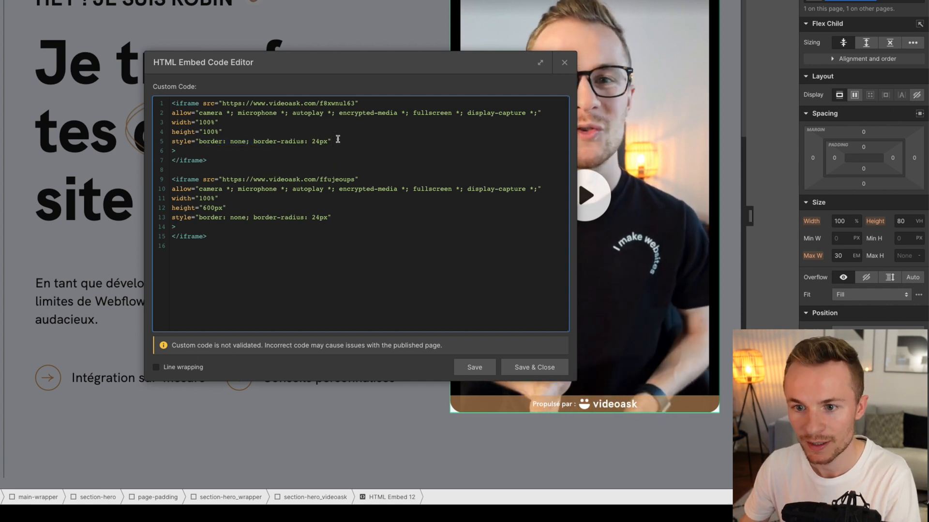
# - Check the first iframe's allow permissions, delete the second iframe from the embed code, and save and close the code
pyautogui.moveTo(172, 113); pyautogui.dragTo(487, 115)
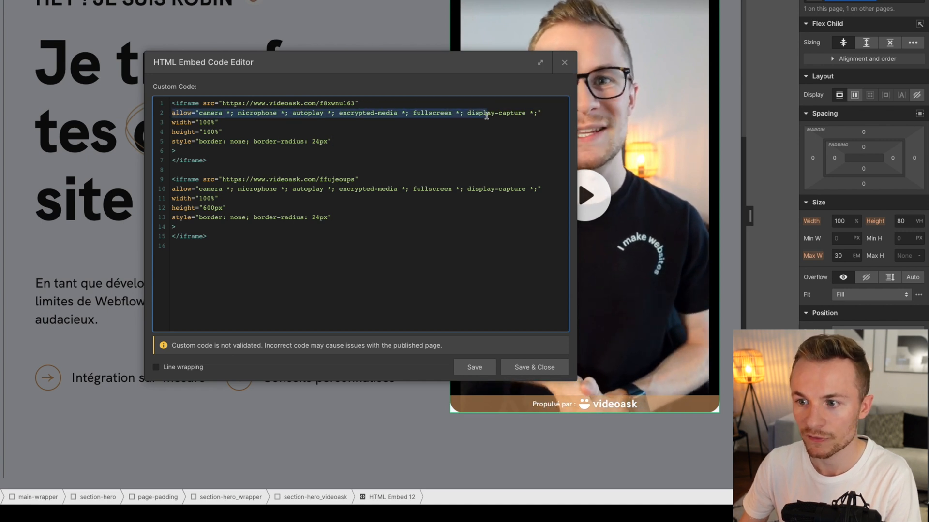
pyautogui.click(468, 129)
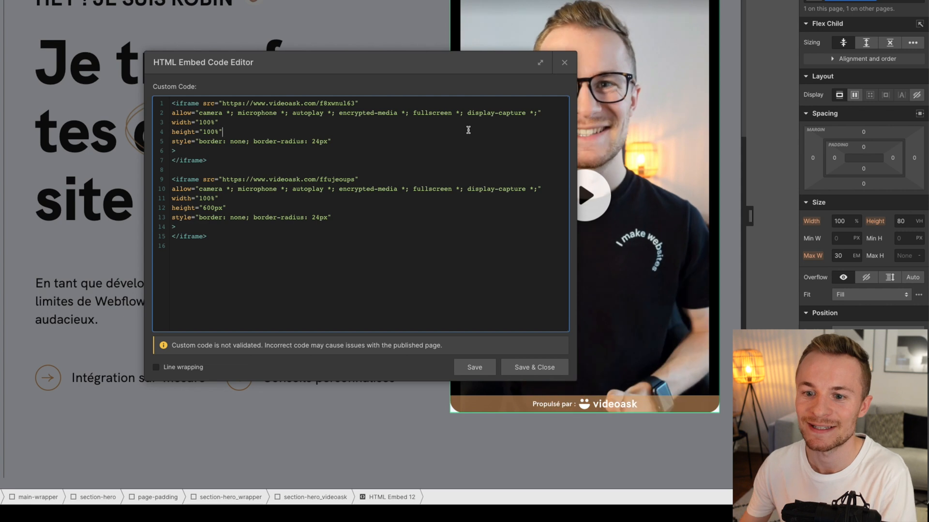
pyautogui.moveTo(255, 238); pyautogui.dragTo(264, 171)
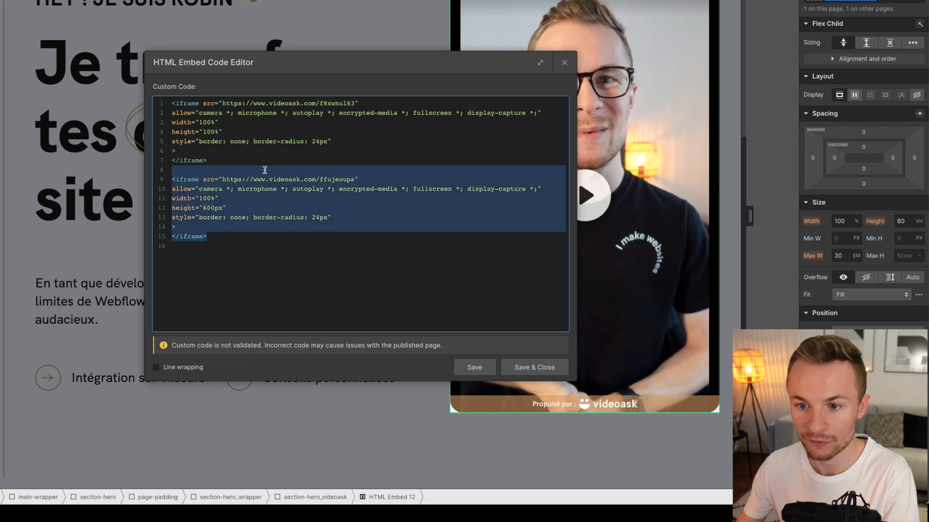
pyautogui.press('BackSpace')
pyautogui.press('BackSpace')
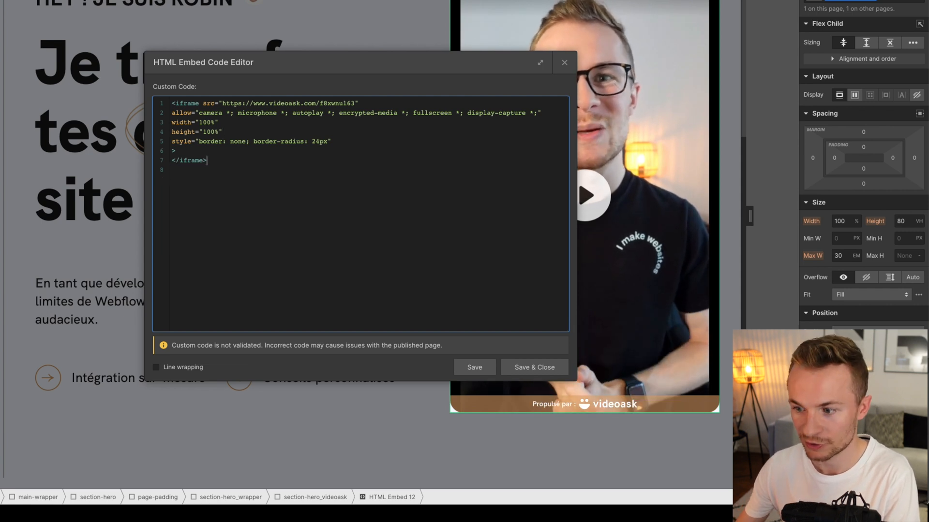
pyautogui.click(517, 374)
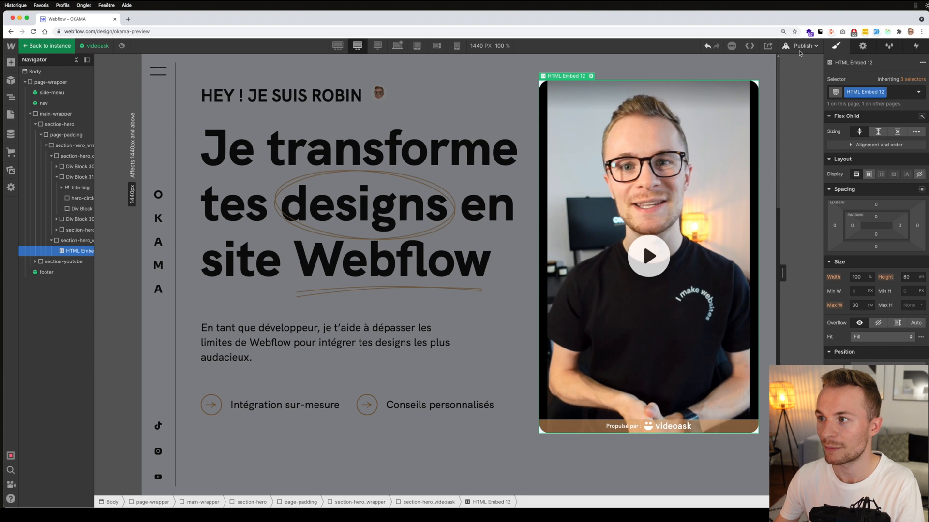
# - Open the live okama.be site and test its hero videoask by playing the video and choosing the advice answer
pyautogui.click(802, 47)
pyautogui.click(747, 106)
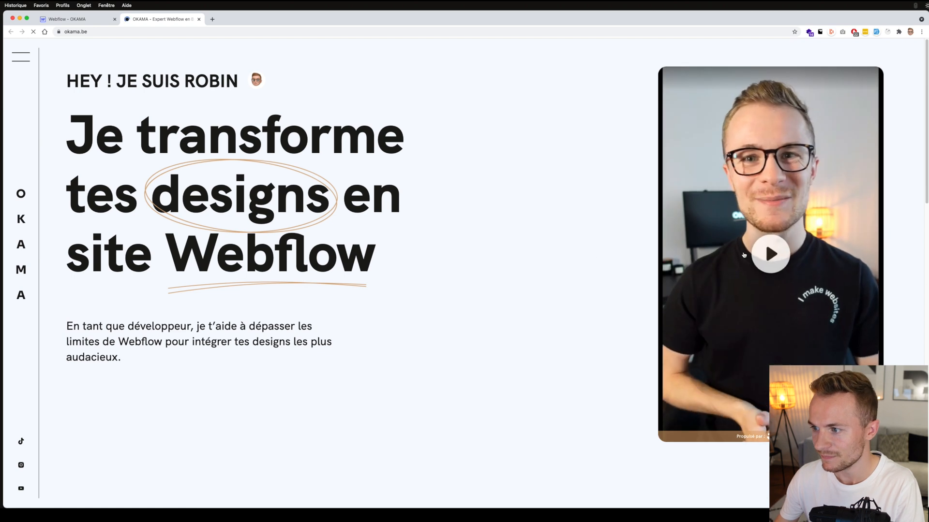
pyautogui.click(771, 254)
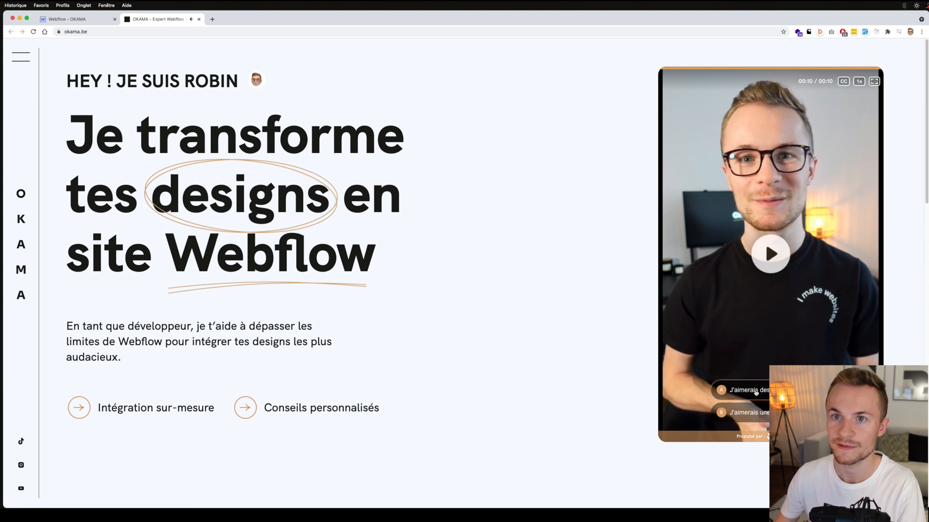
pyautogui.click(767, 393)
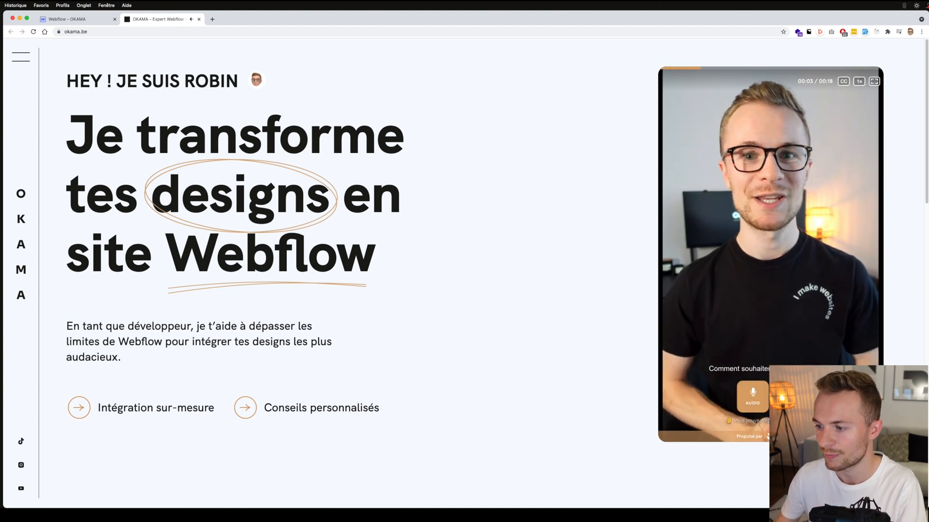
pyautogui.click(788, 396)
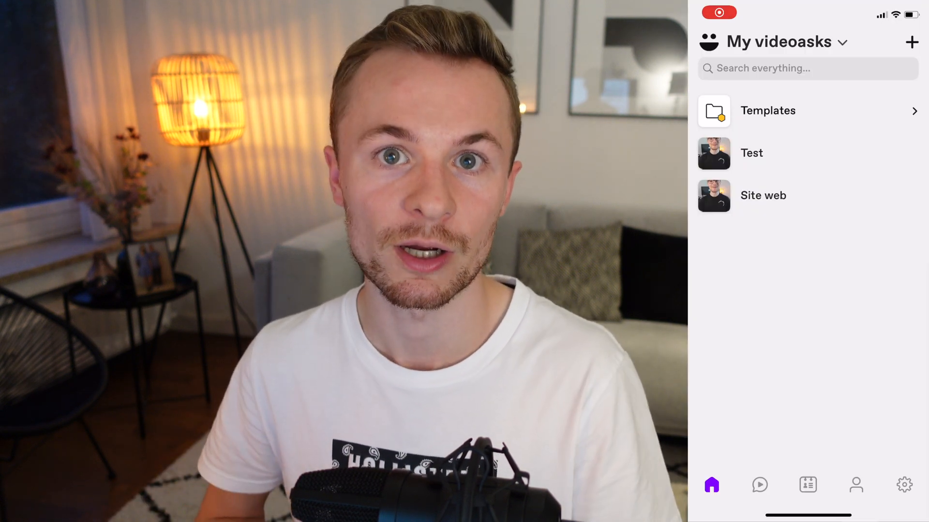
# - Switch to the VideoAsk mobile app, open a respondent's answer in the Site web videoask, and view the ways to reply
pyautogui.click(763, 195)
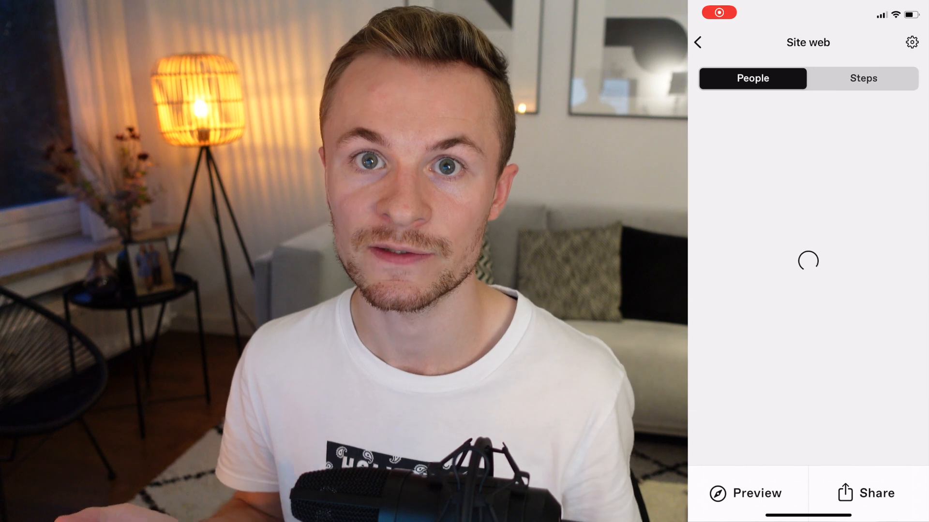
pyautogui.click(807, 185)
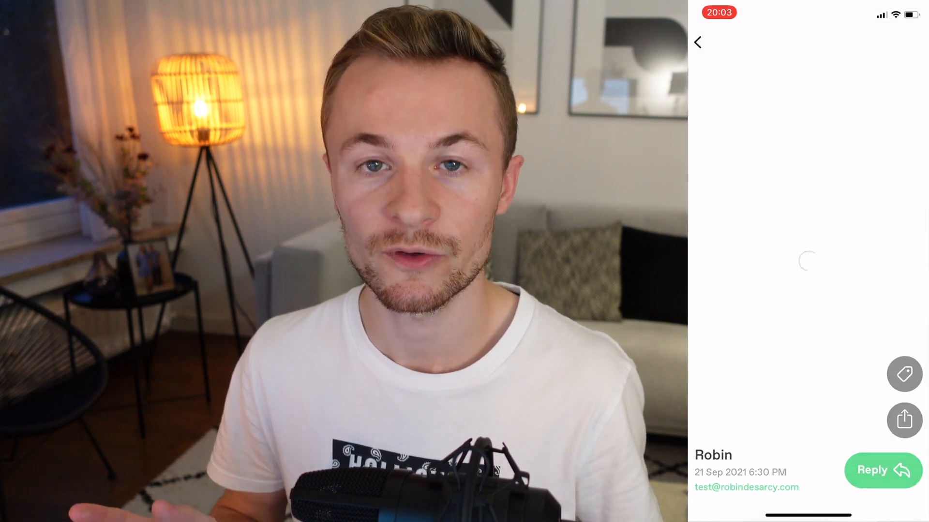
pyautogui.click(882, 468)
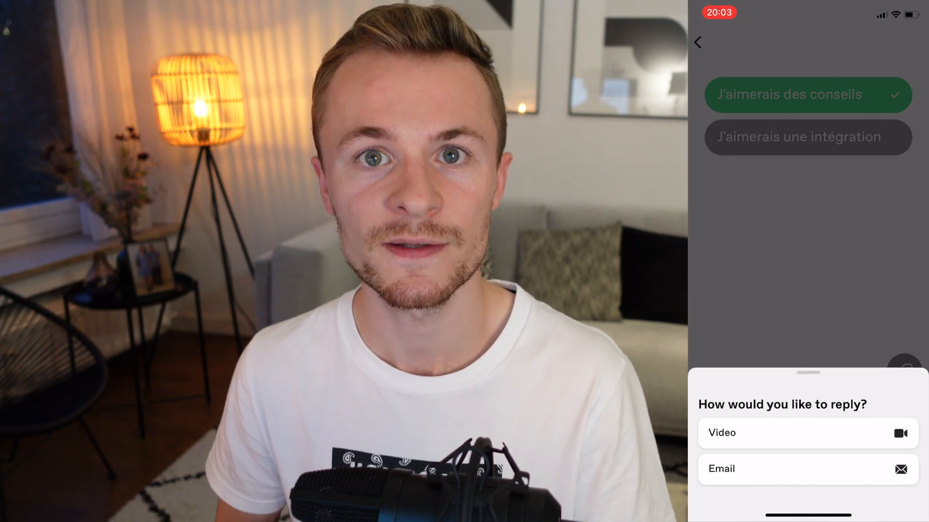
pyautogui.click(808, 460)
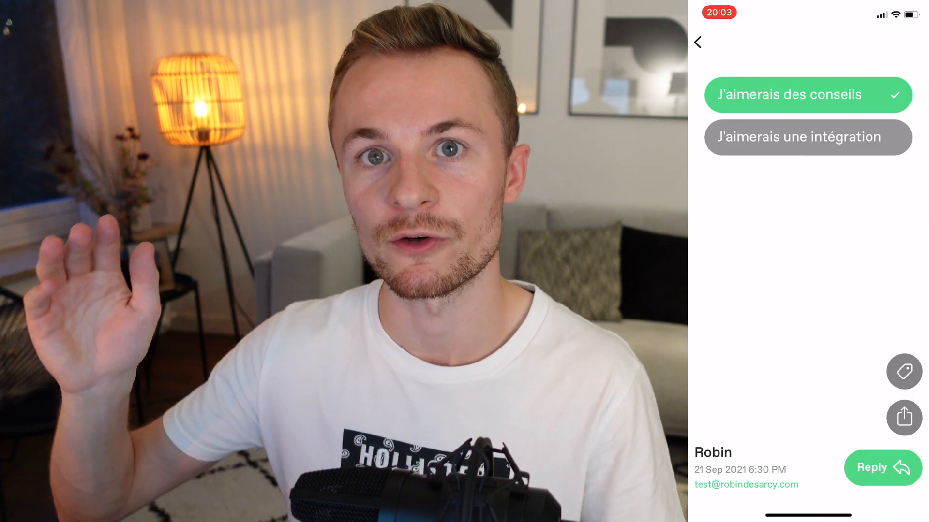